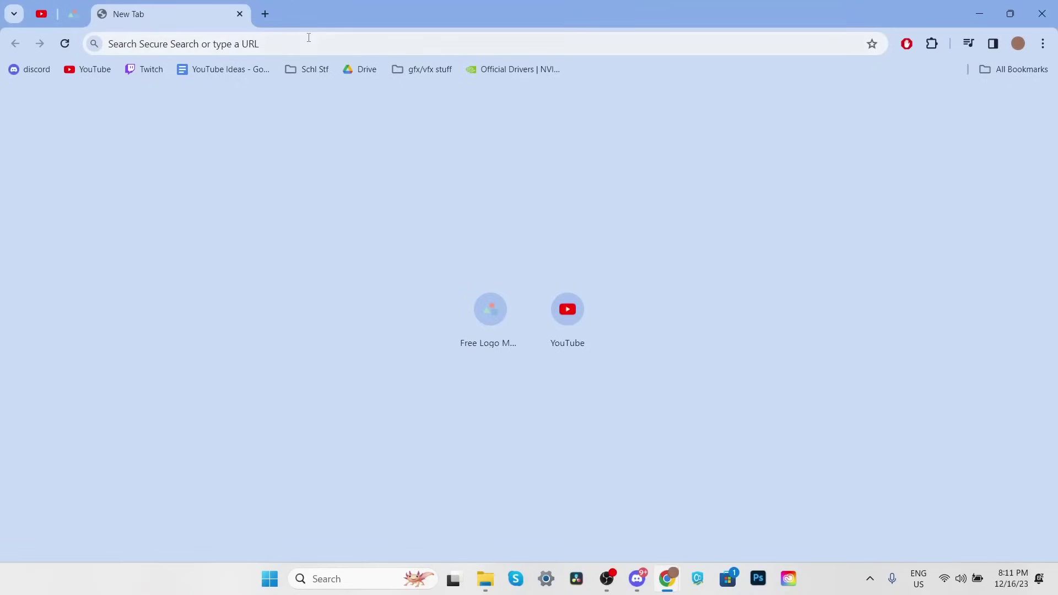
# Load logomakr.com in Chrome and start a new design.
pyautogui.click(309, 36)
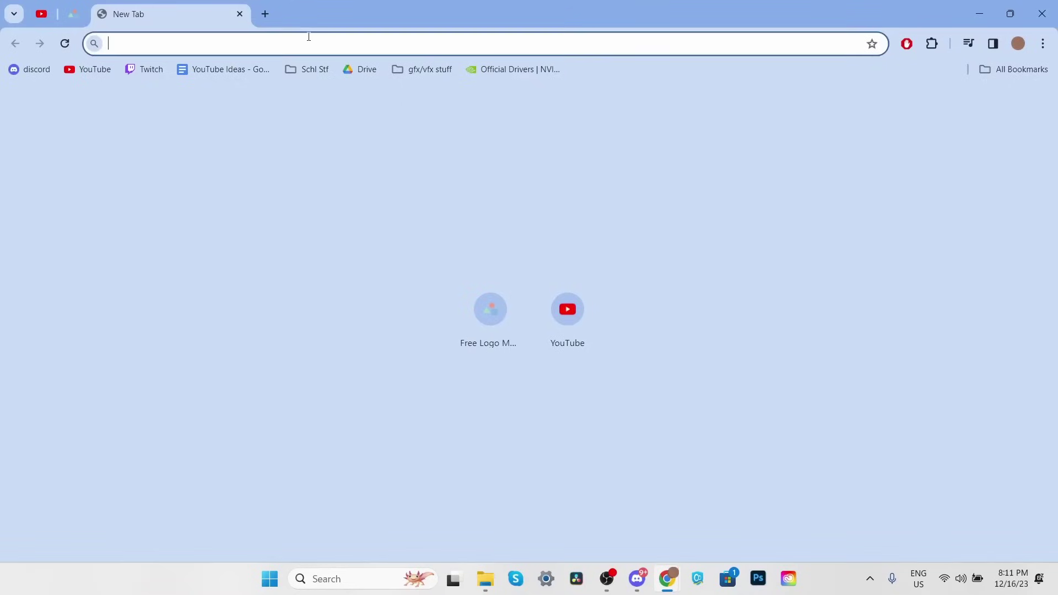
pyautogui.write('logomakr')
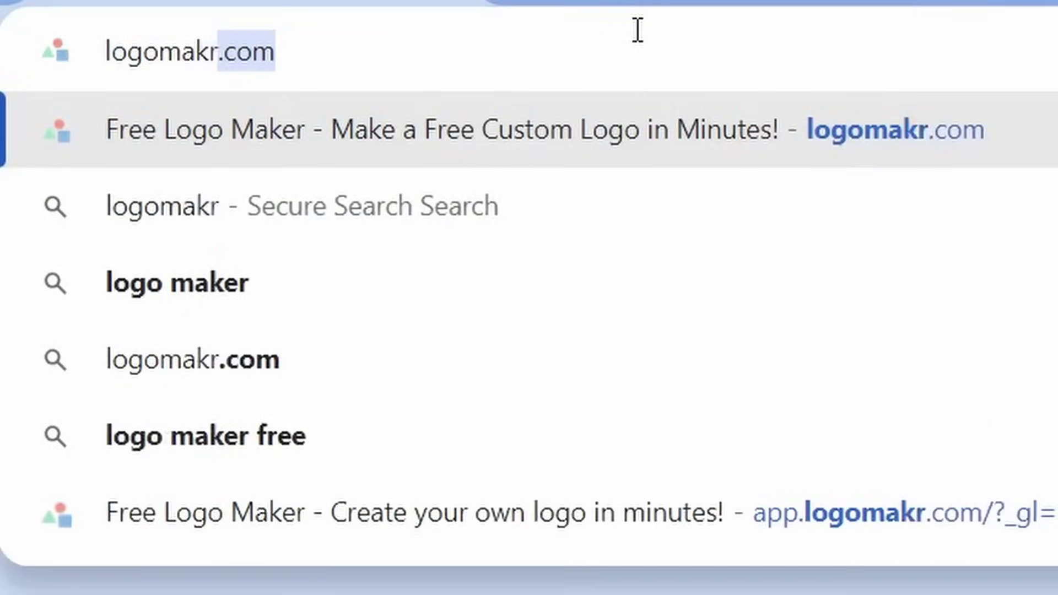
pyautogui.write('.com')
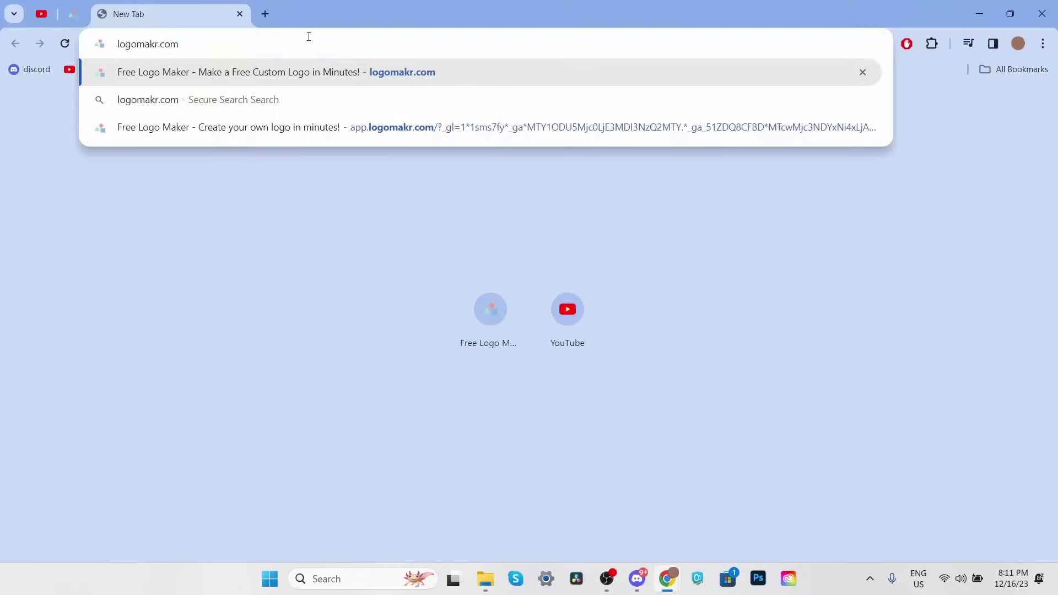
pyautogui.press('Return')
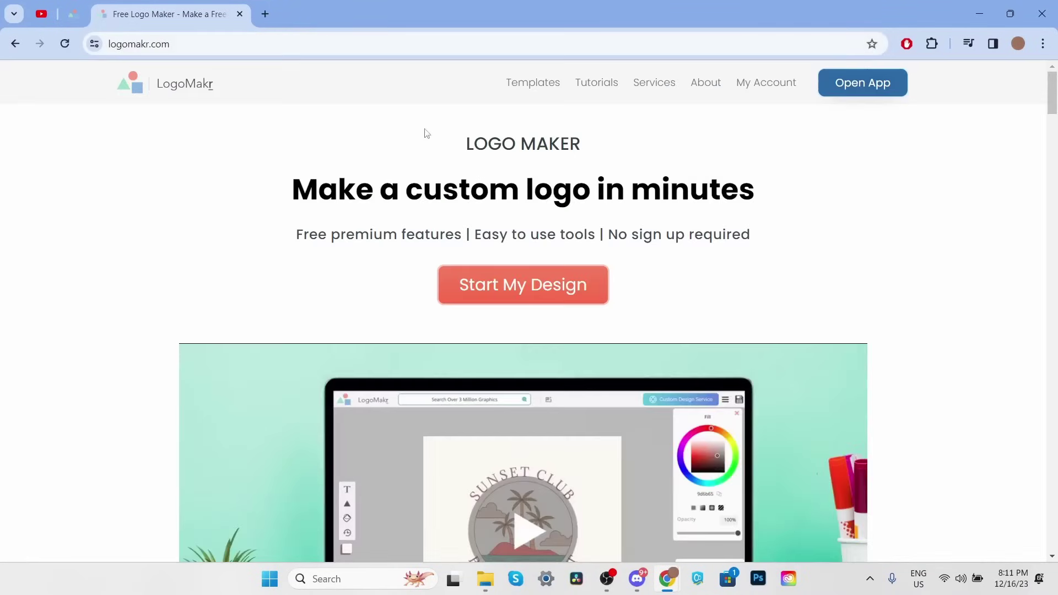
pyautogui.click(540, 285)
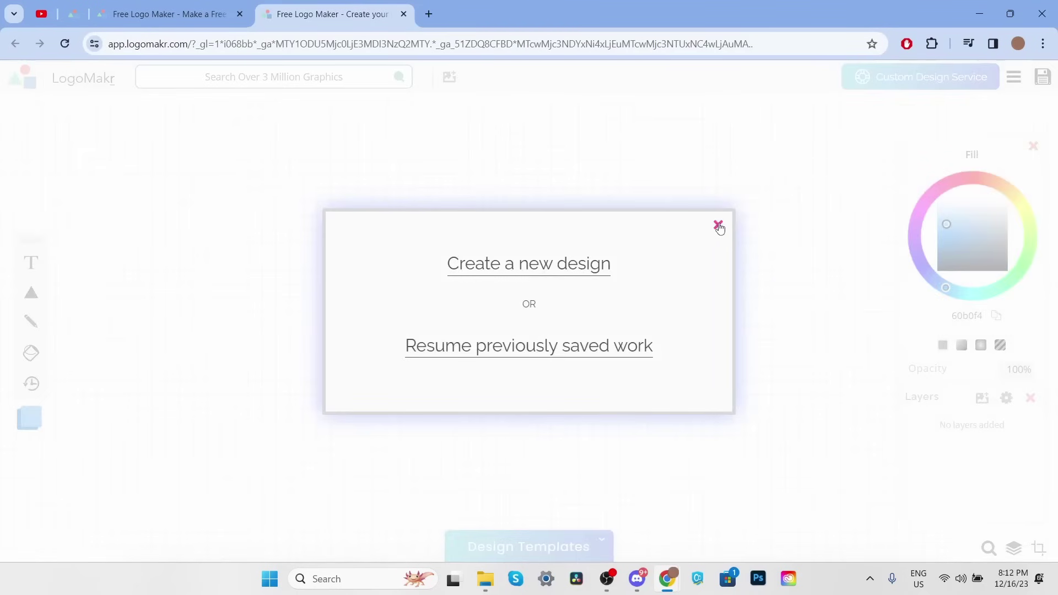
# Close the 'Create a new design' prompt to reach the blank grid canvas.
pyautogui.click(718, 226)
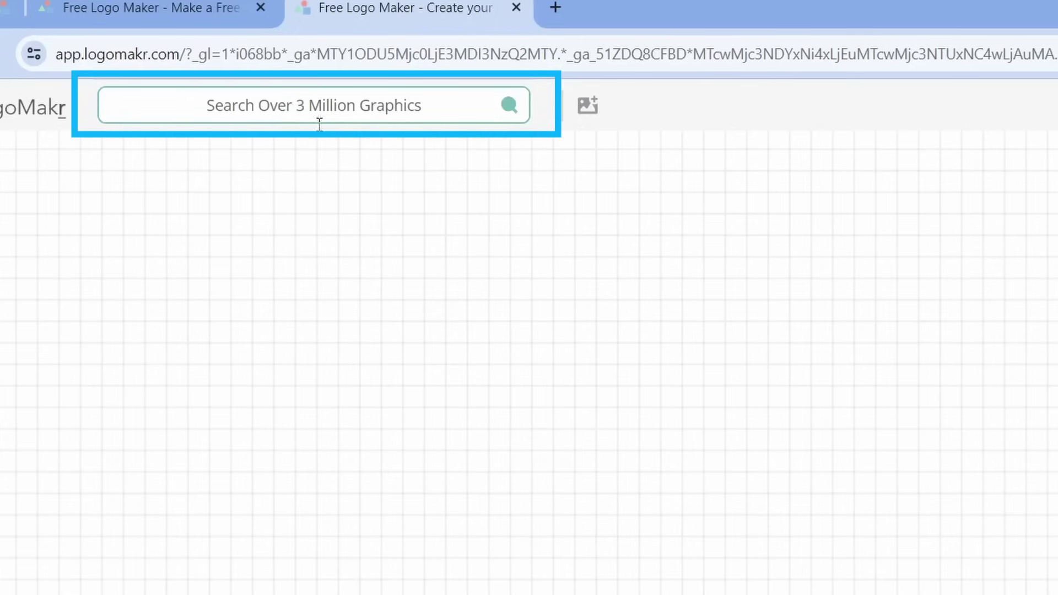
pyautogui.moveTo(29, 303)
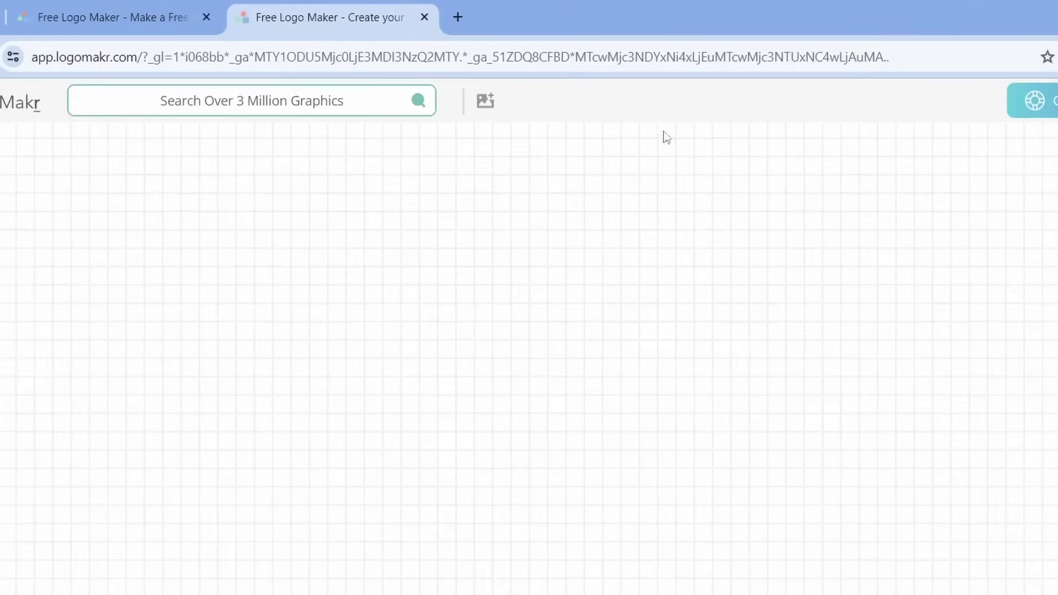
# Search the graphics library for 'face' and add the bearded face clipart.
pyautogui.click(421, 105)
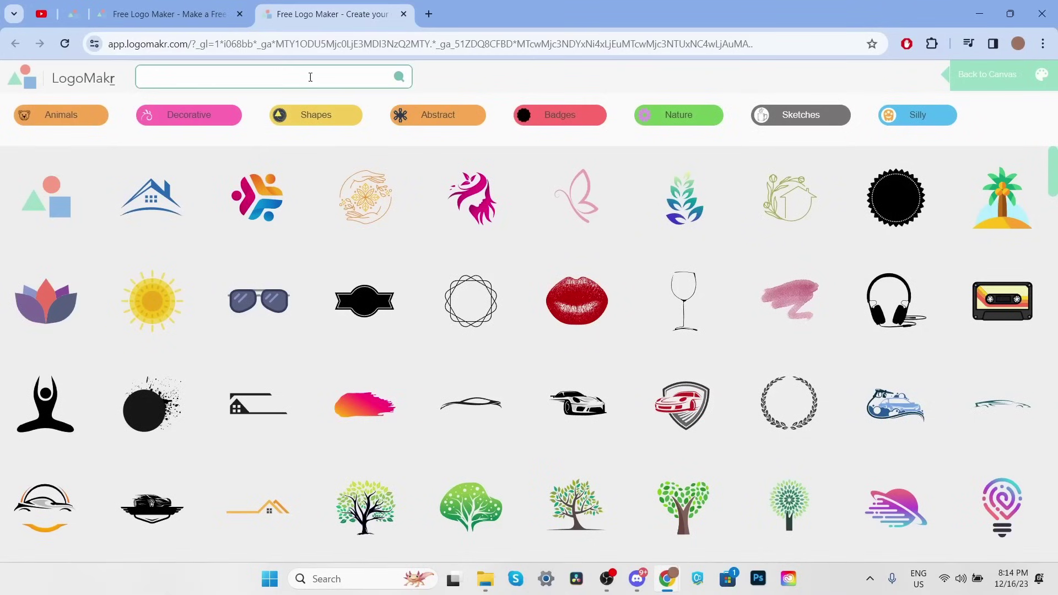
pyautogui.write('face')
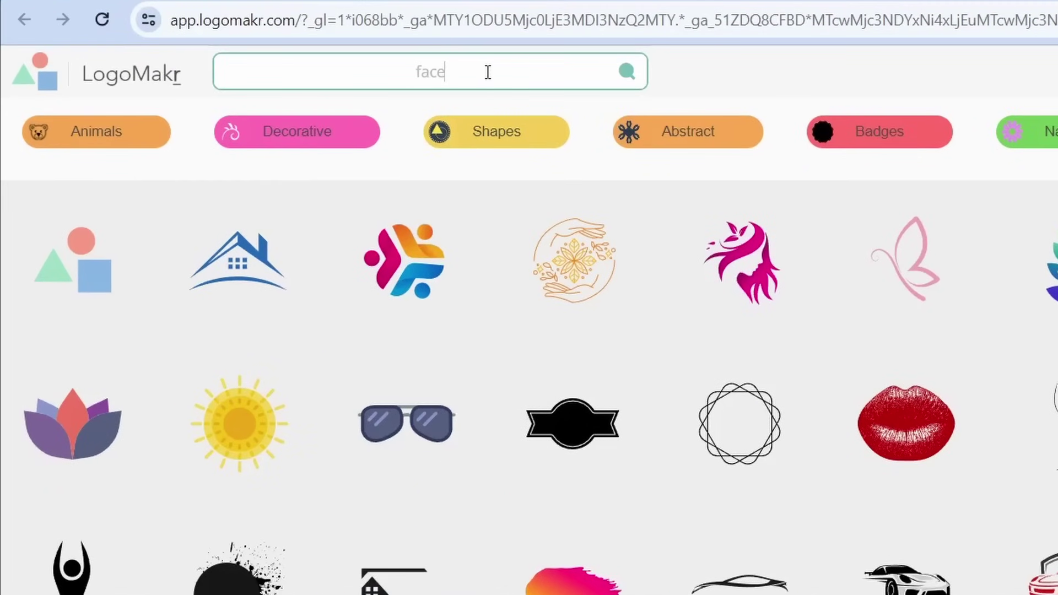
pyautogui.press('Return')
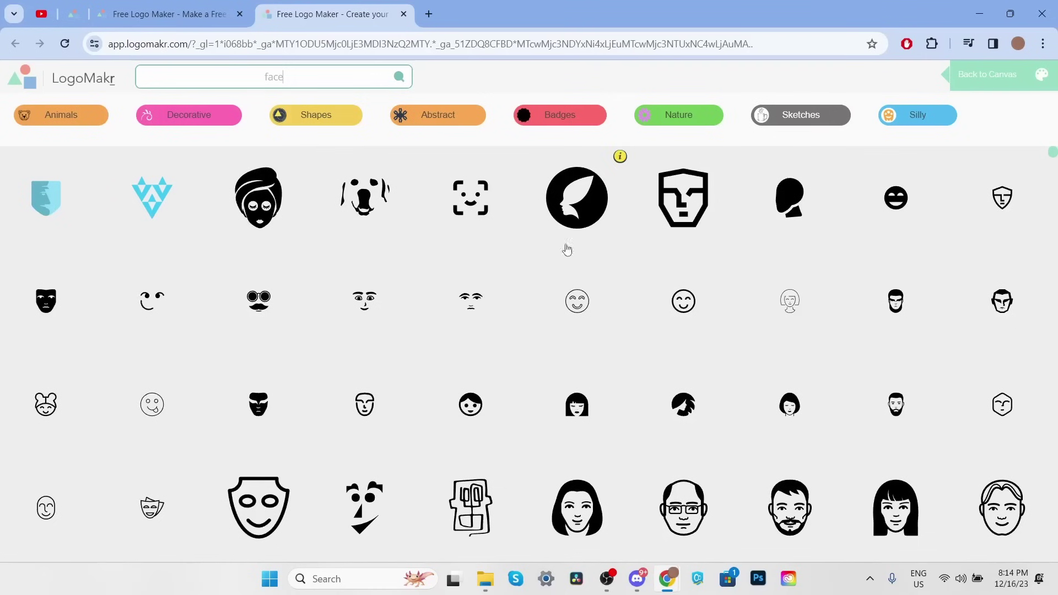
pyautogui.scroll(-15, 744, 255)
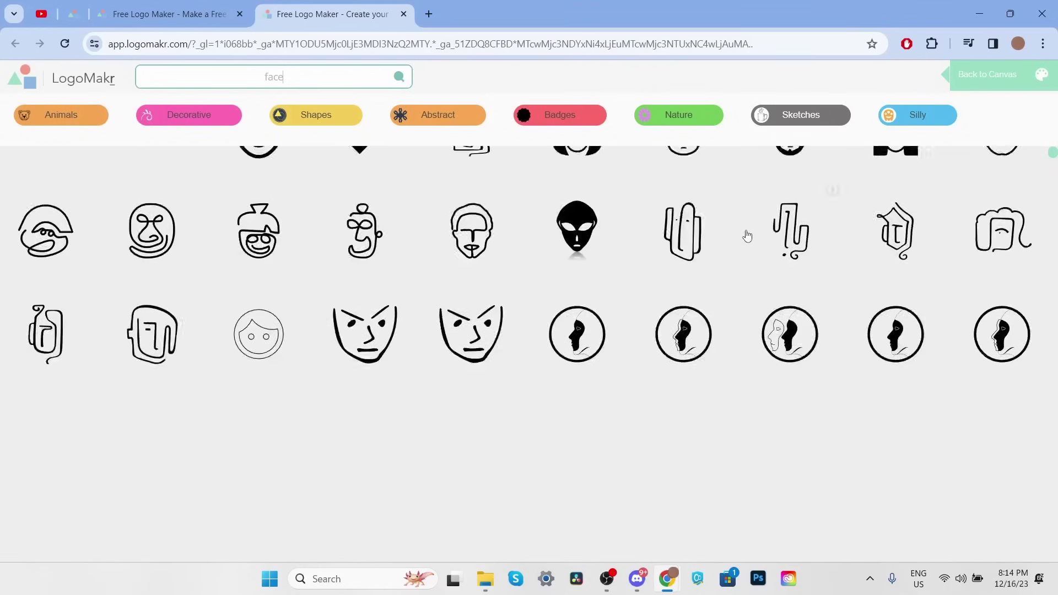
pyautogui.scroll(-10, 764, 230)
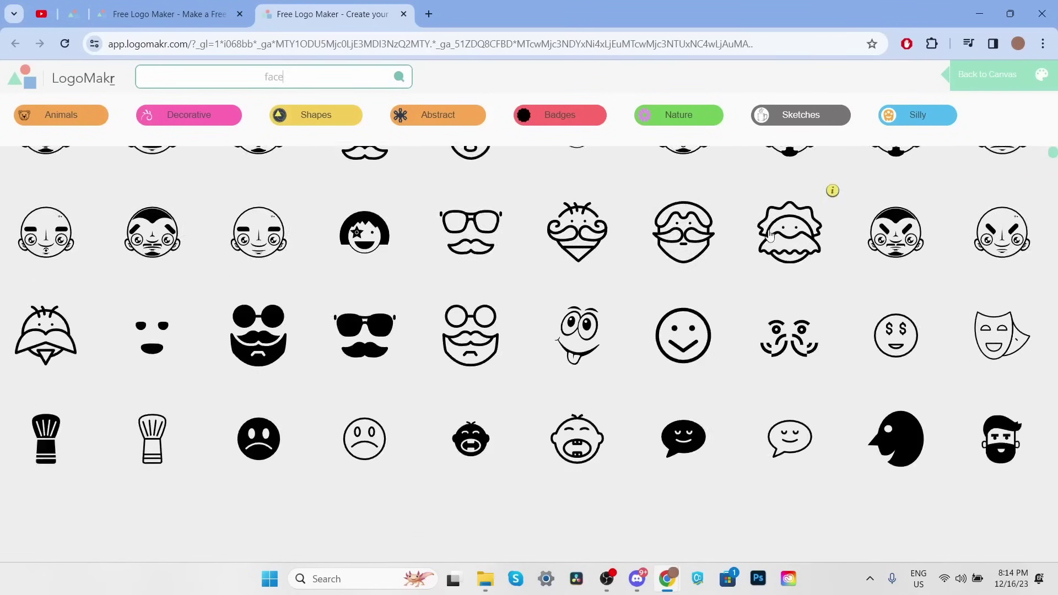
pyautogui.scroll(-5, 765, 281)
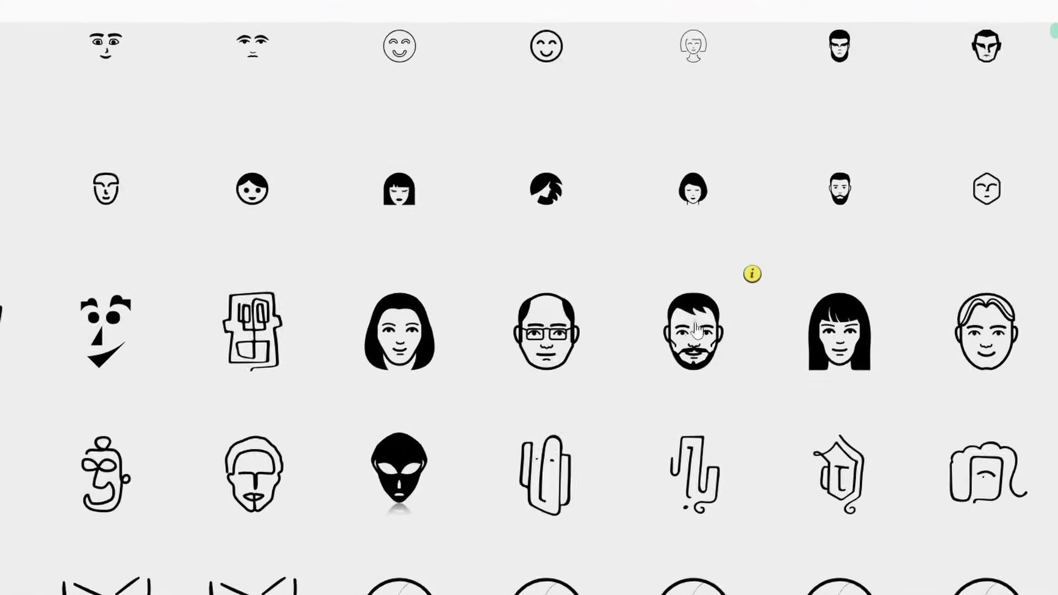
pyautogui.click(566, 280)
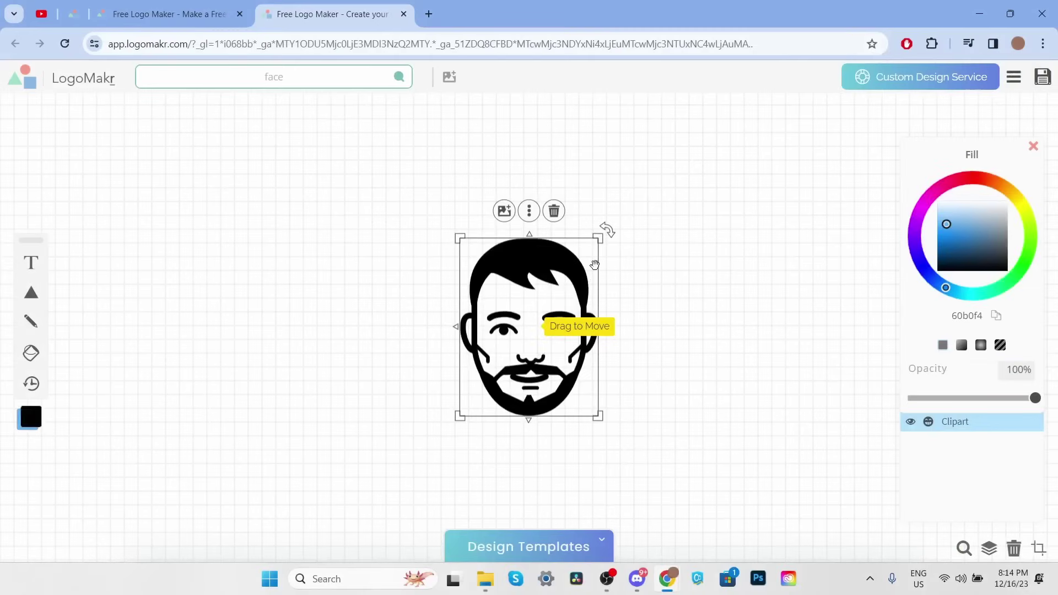
# Shrink the bearded face and position it near the middle of the canvas.
pyautogui.moveTo(545, 337)
pyautogui.mouseDown()
pyautogui.moveTo(528, 327)
pyautogui.moveTo(568, 316)
pyautogui.moveTo(552, 325)
pyautogui.moveTo(549, 350)
pyautogui.moveTo(560, 326)
pyautogui.mouseUp()
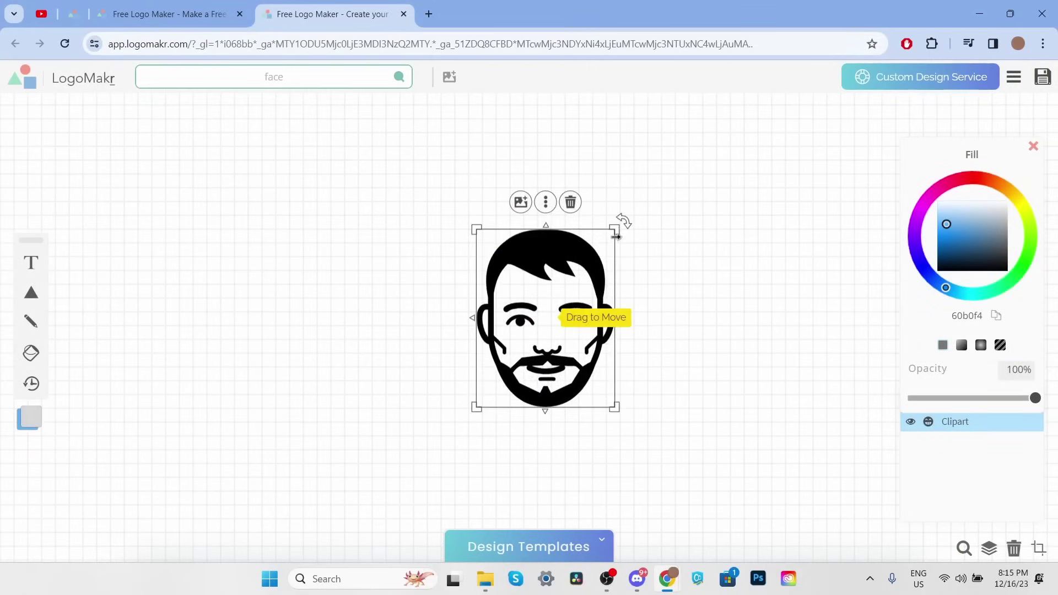
pyautogui.moveTo(616, 232); pyautogui.dragTo(576, 278)
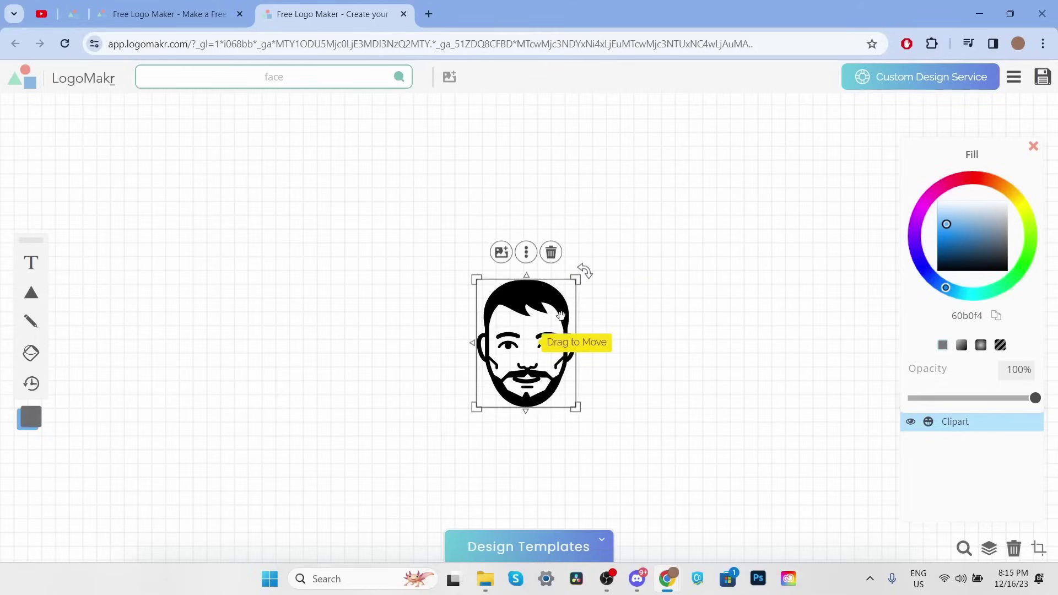
pyautogui.moveTo(573, 342); pyautogui.dragTo(606, 327)
pyautogui.click(635, 322)
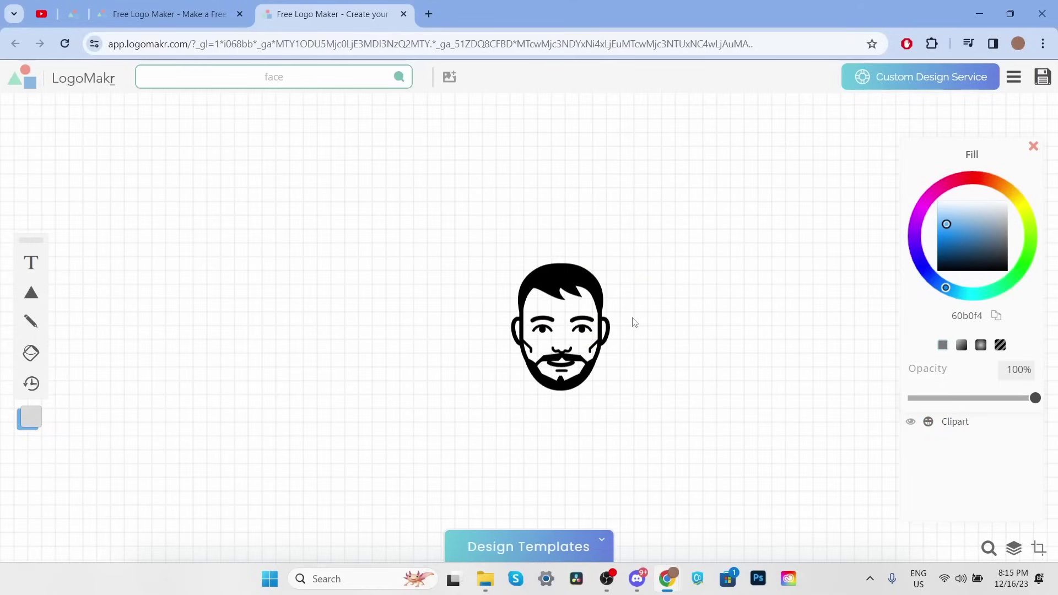
pyautogui.click(601, 325)
# Search for 'scissors' and add a scissors clipart to the canvas.
pyautogui.click(342, 72)
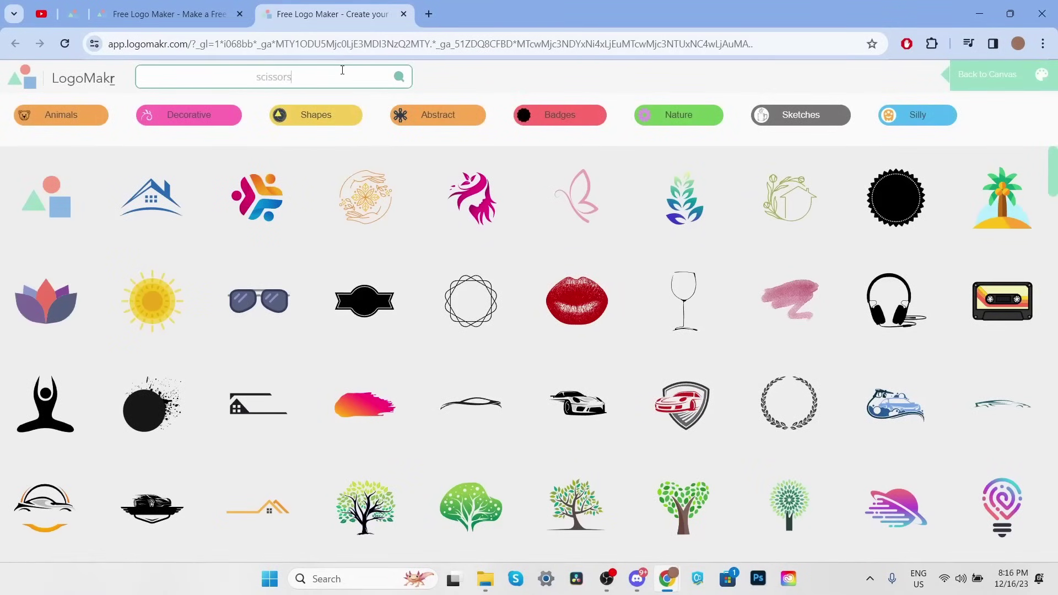
pyautogui.press('Return')
pyautogui.scroll(-5, 560, 271)
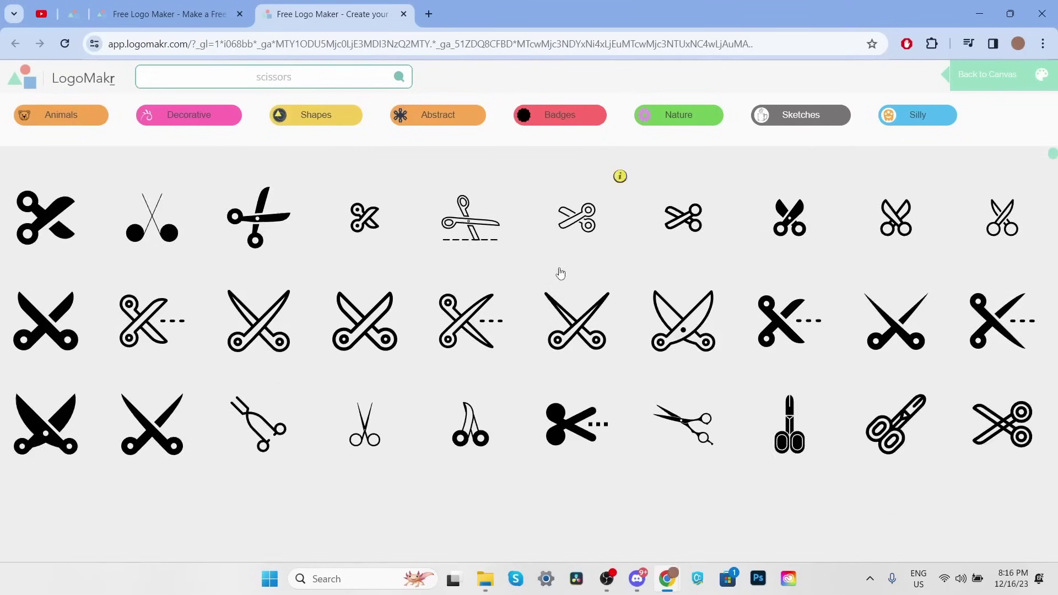
pyautogui.scroll(5, 957, 263)
pyautogui.click(1002, 212)
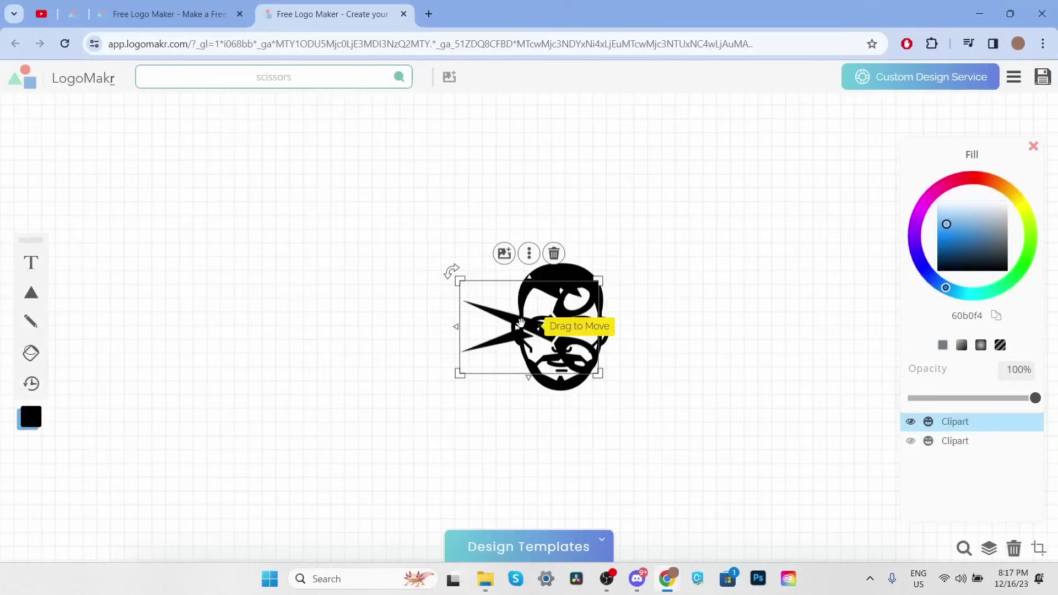
# Move the scissors above the face, shrink them to about 107 × 71 px, and tilt slightly.
pyautogui.moveTo(586, 285); pyautogui.dragTo(504, 230)
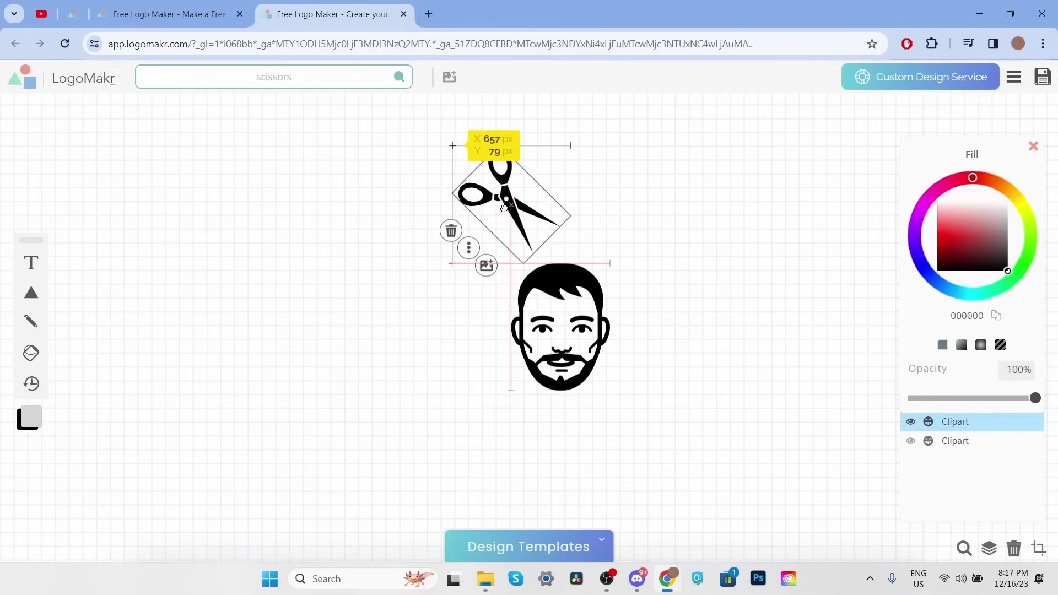
pyautogui.moveTo(503, 174); pyautogui.dragTo(508, 137)
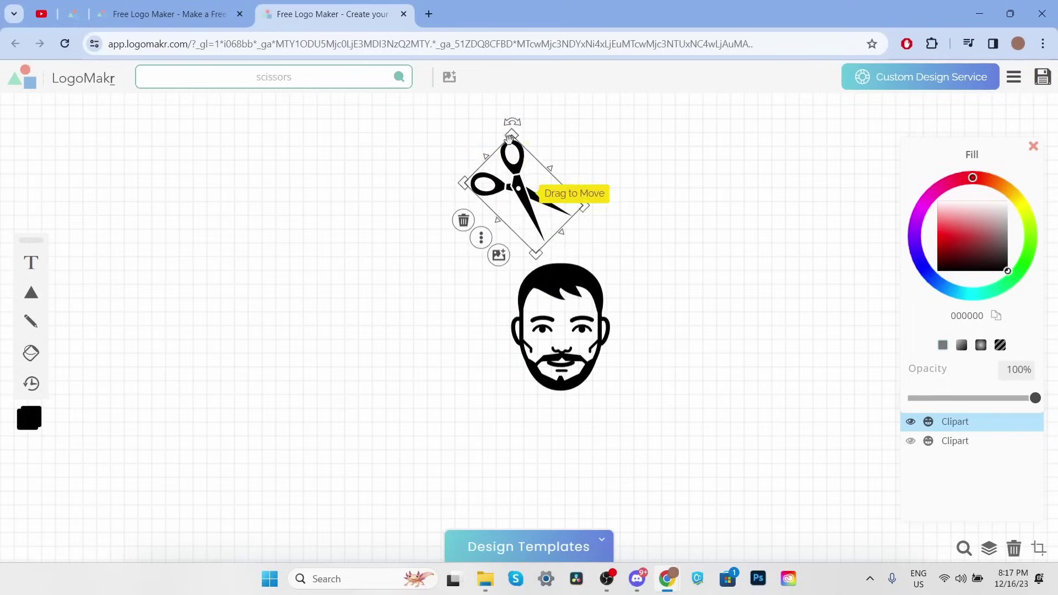
pyautogui.moveTo(522, 237); pyautogui.dragTo(522, 238)
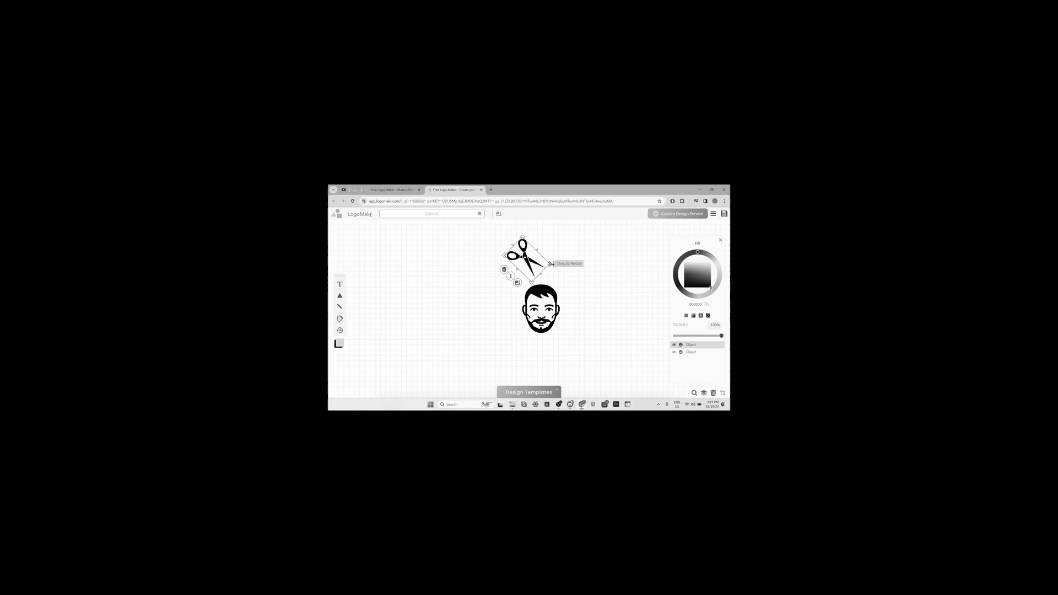
pyautogui.moveTo(551, 264); pyautogui.dragTo(498, 226)
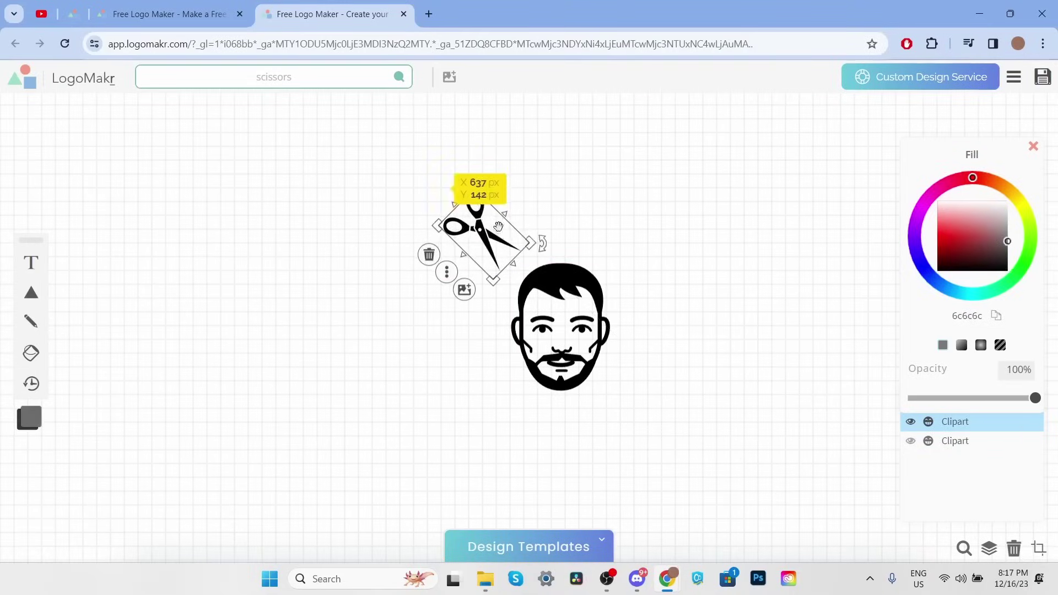
pyautogui.moveTo(470, 173); pyautogui.dragTo(462, 175)
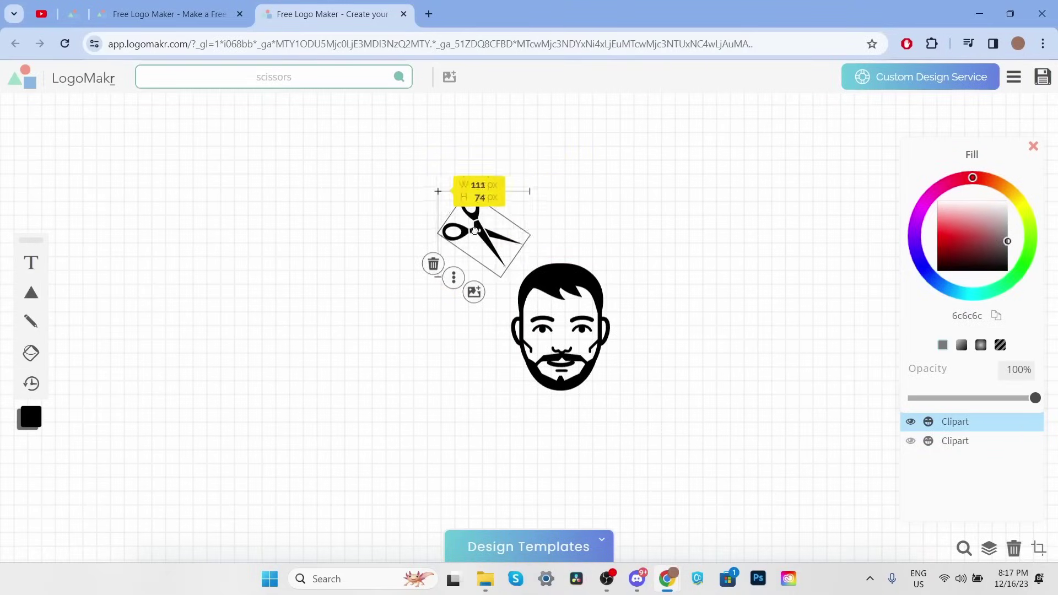
pyautogui.moveTo(475, 231); pyautogui.dragTo(473, 245)
pyautogui.click(684, 281)
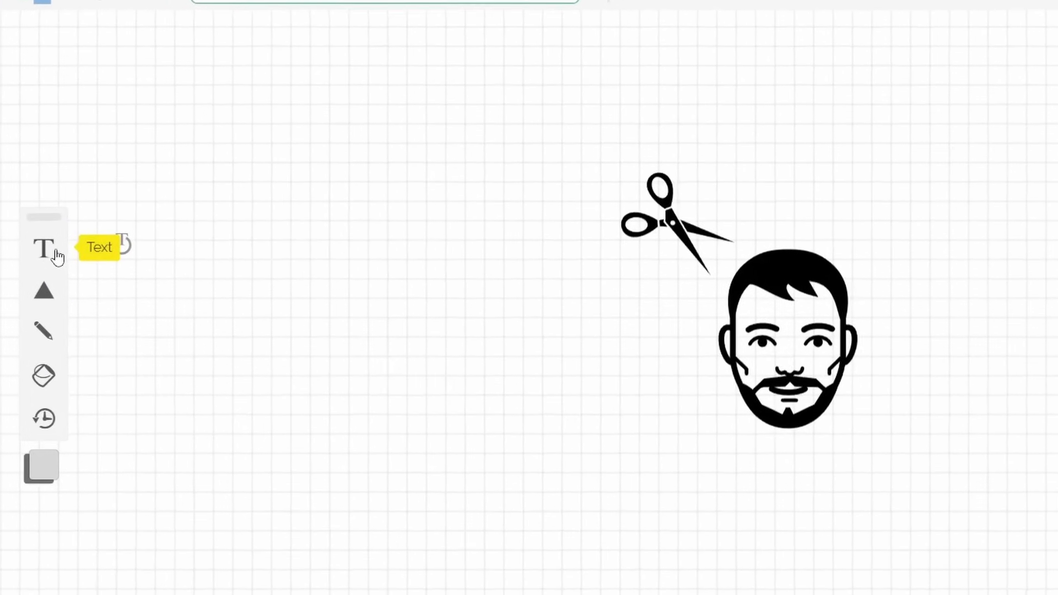
# Add 'Clean' text below the face, resize it, and place a duplicate beside it.
pyautogui.click(52, 259)
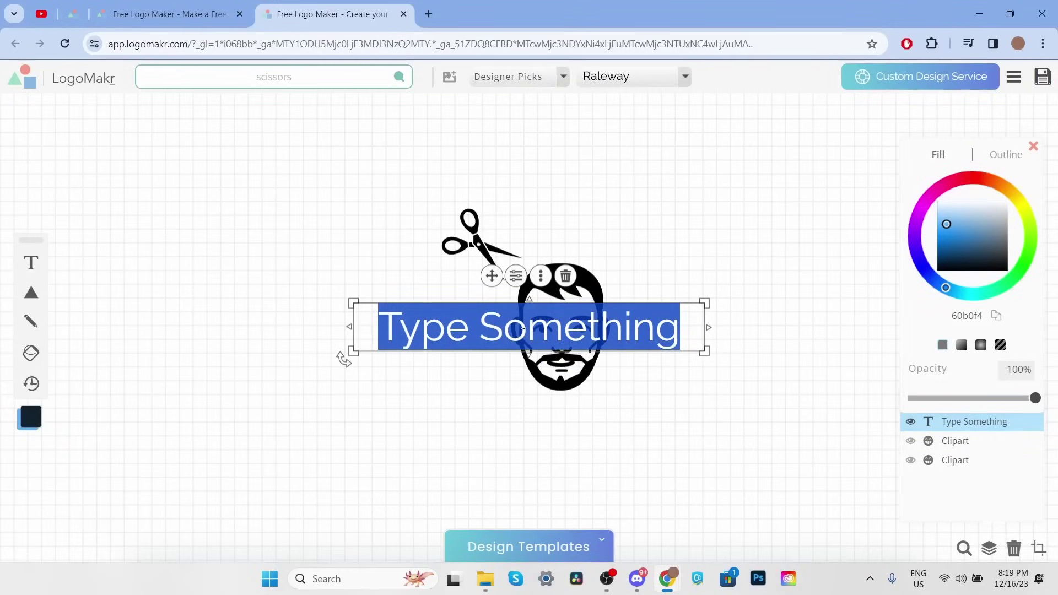
pyautogui.write('Clean')
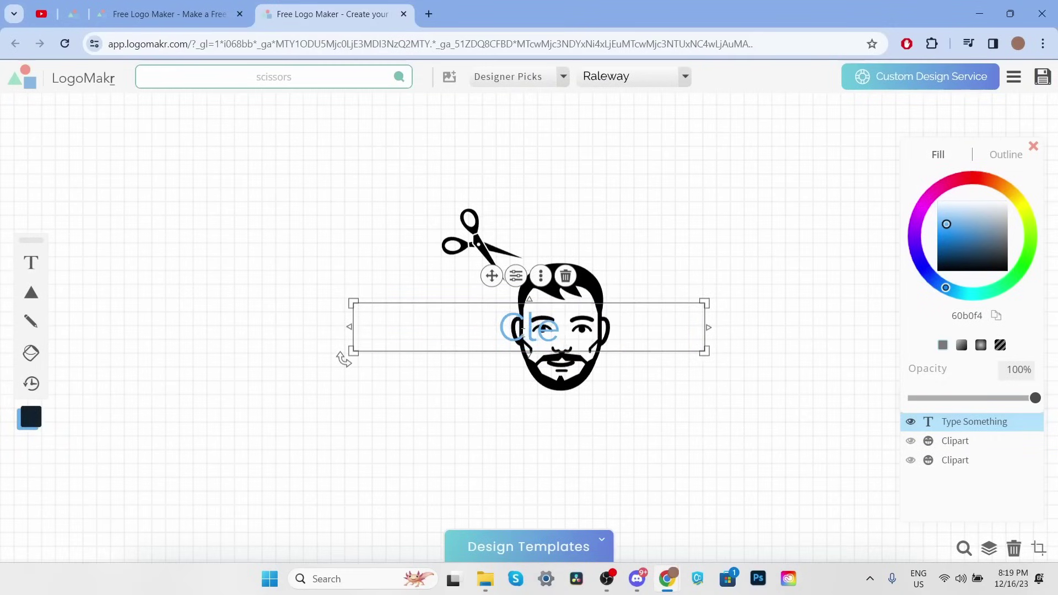
pyautogui.click(681, 257)
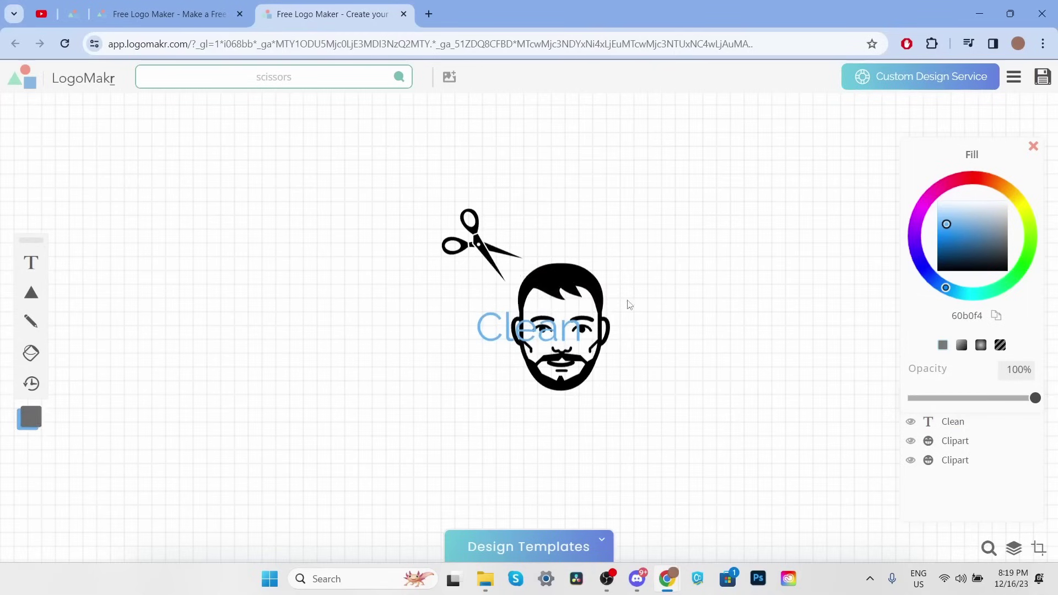
pyautogui.moveTo(583, 328); pyautogui.dragTo(568, 396)
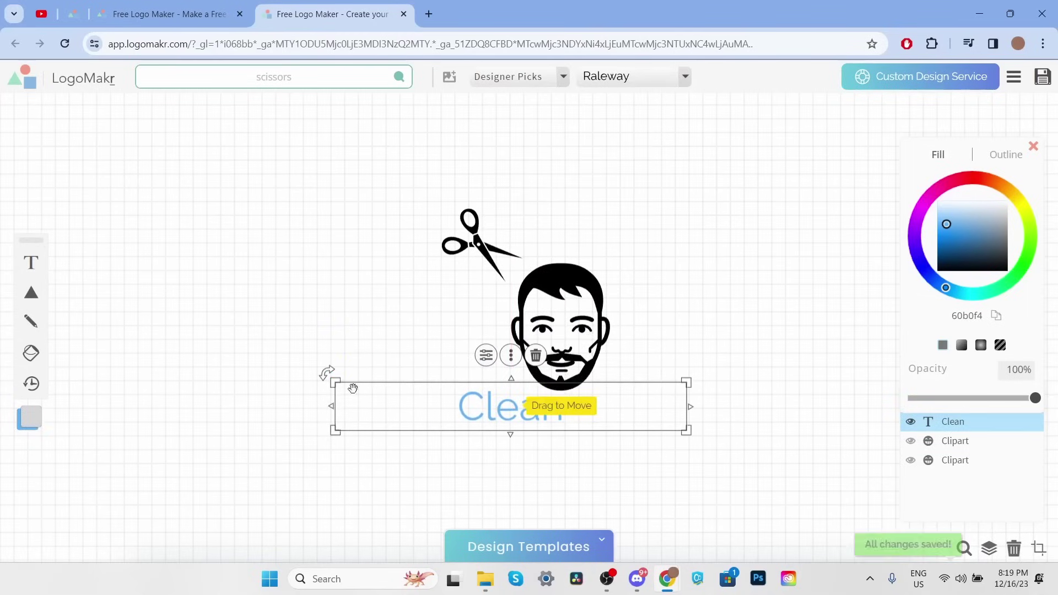
pyautogui.moveTo(334, 381); pyautogui.dragTo(414, 377)
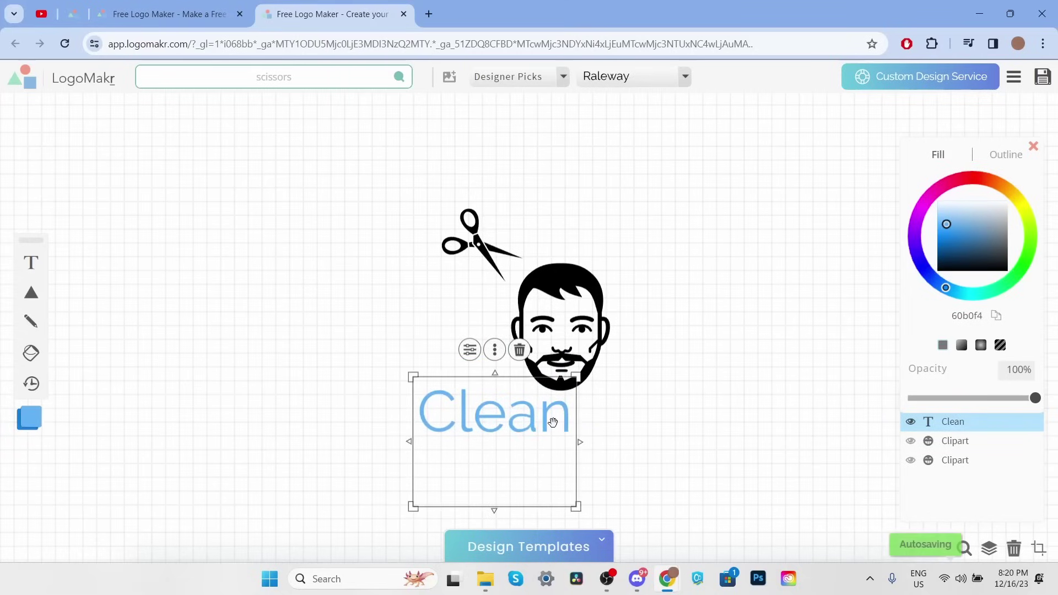
pyautogui.hotkey('ctrl', 'd')
pyautogui.moveTo(557, 421); pyautogui.dragTo(669, 433)
# Retype the copy as lowercase 'cut', shrink it, and align it level with Clean.
pyautogui.doubleClick(657, 422)
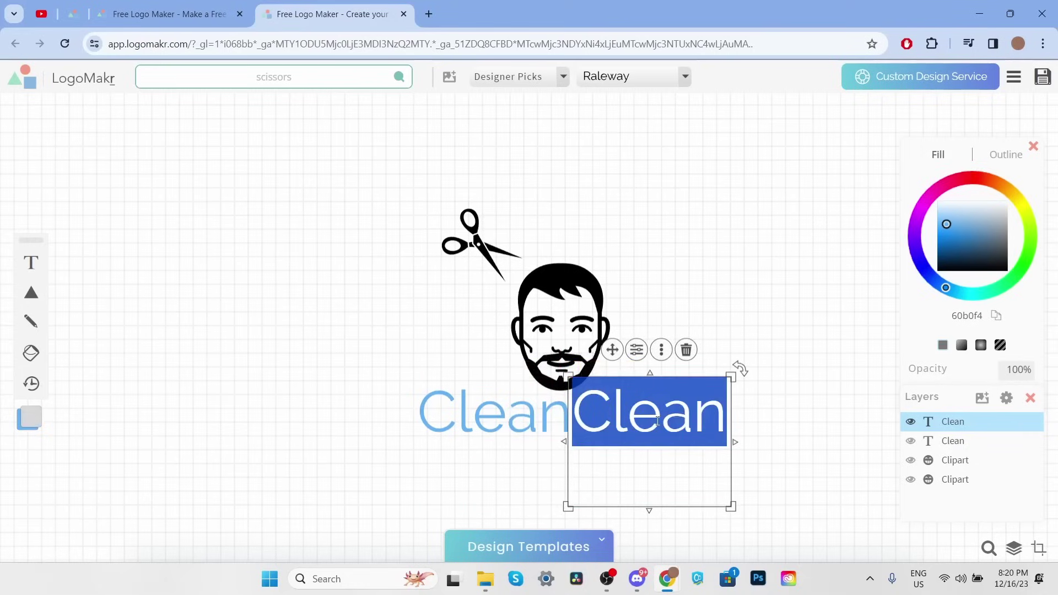
pyautogui.write('CUT')
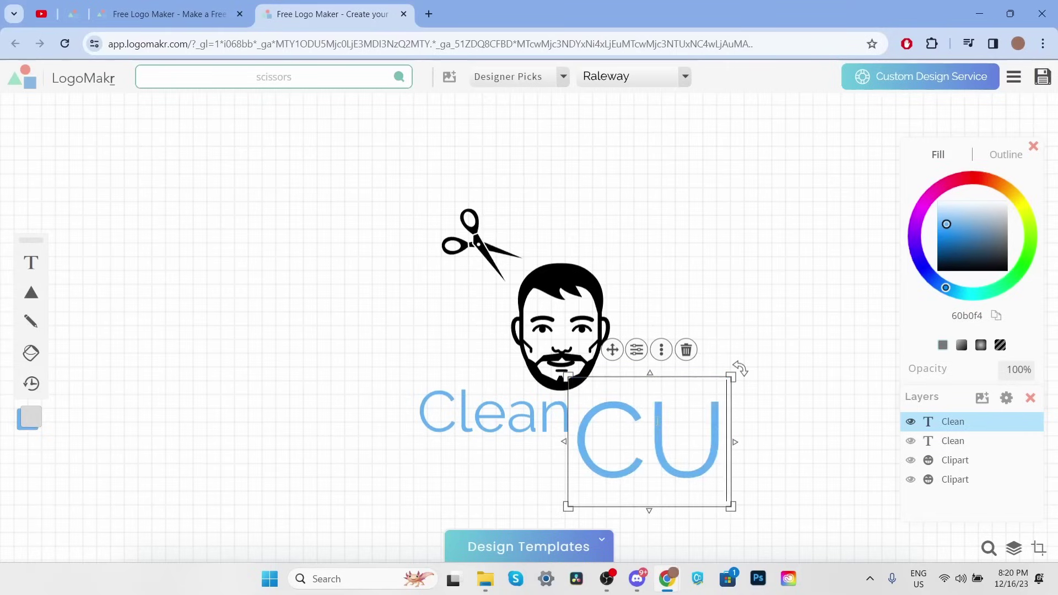
pyautogui.press('BackSpace')
pyautogui.press('BackSpace')
pyautogui.press('BackSpace')
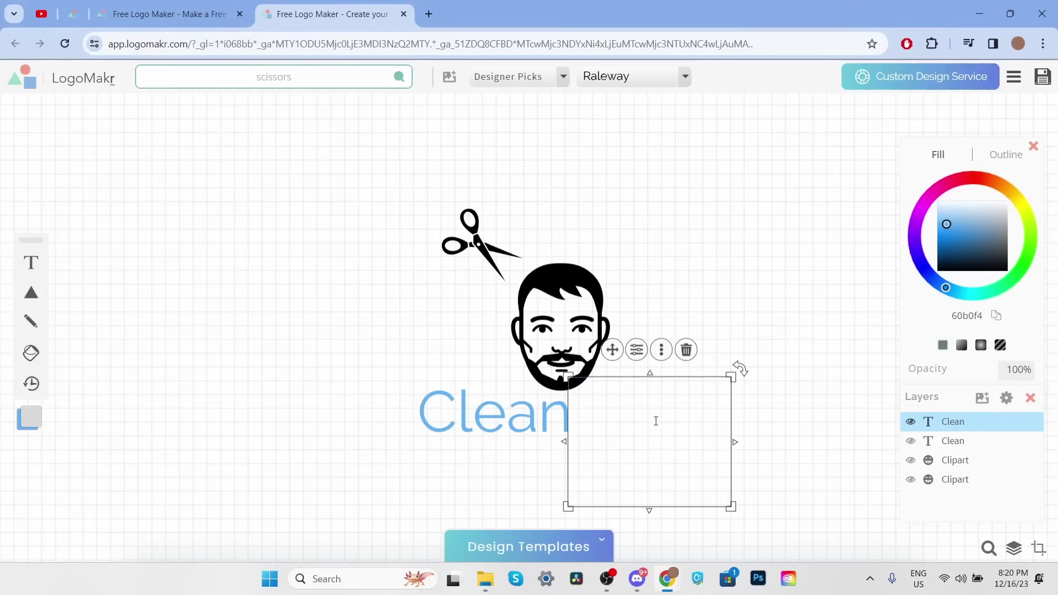
pyautogui.write('cut')
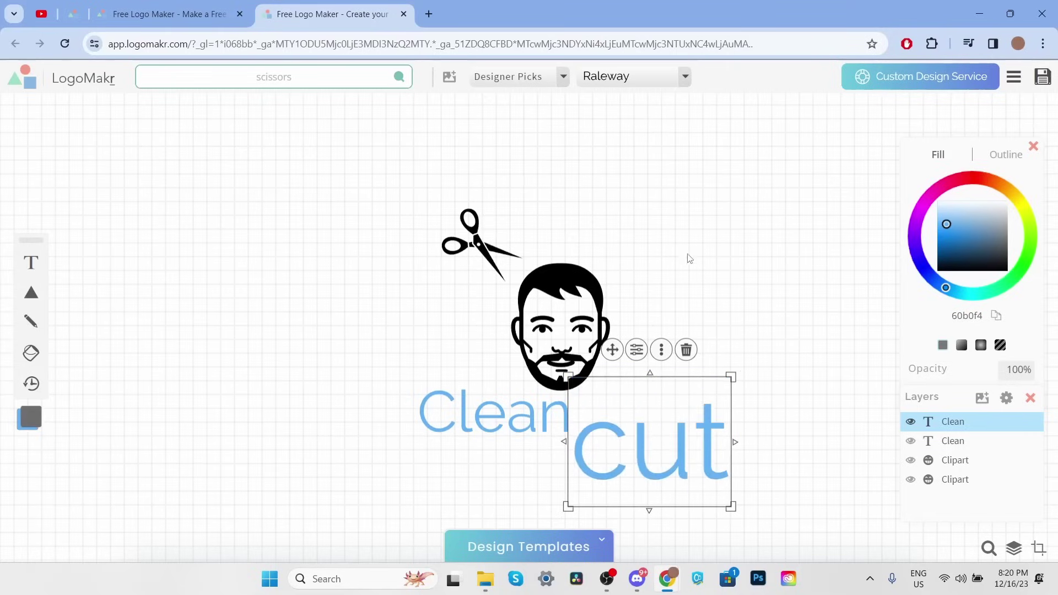
pyautogui.click(687, 408)
pyautogui.click(687, 408)
pyautogui.moveTo(732, 506); pyautogui.dragTo(691, 458)
pyautogui.moveTo(650, 426); pyautogui.dragTo(645, 417)
# Highlight the whole word 'cut' and bring up the font category choices.
pyautogui.click(520, 428)
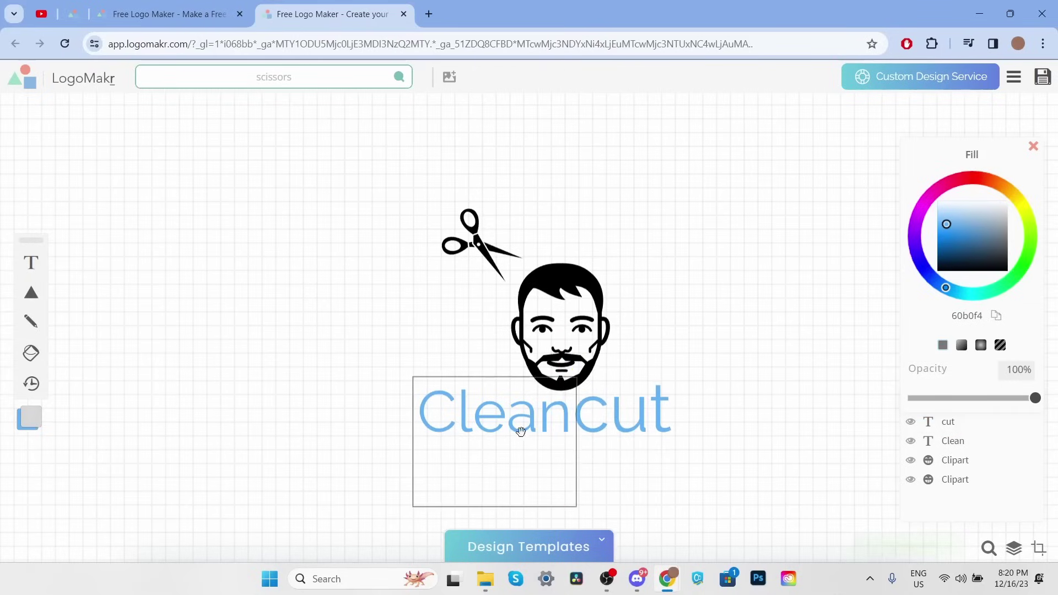
pyautogui.click(626, 419)
pyautogui.click(627, 419)
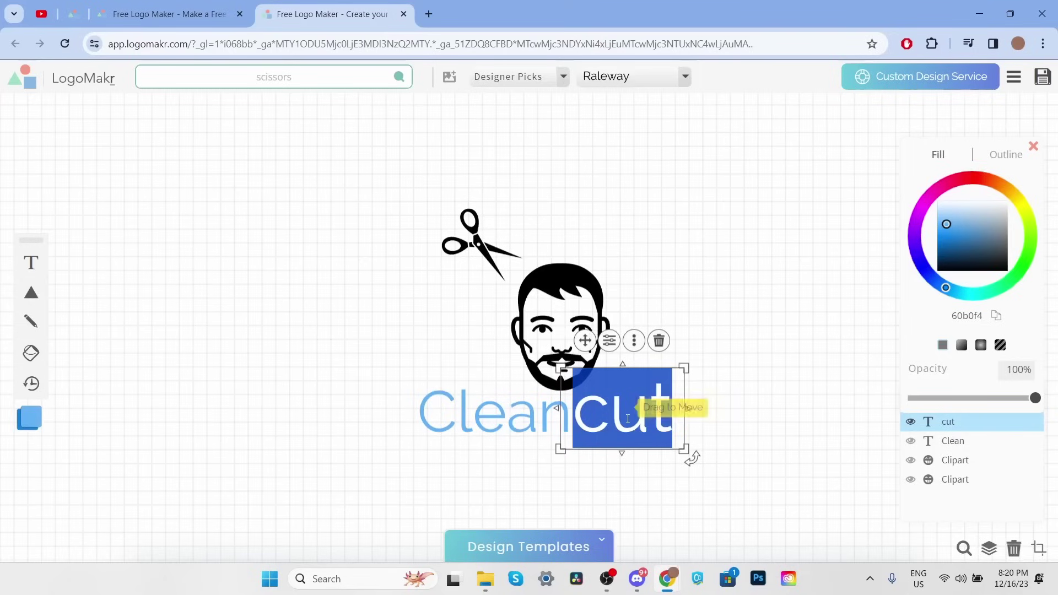
pyautogui.click(573, 413)
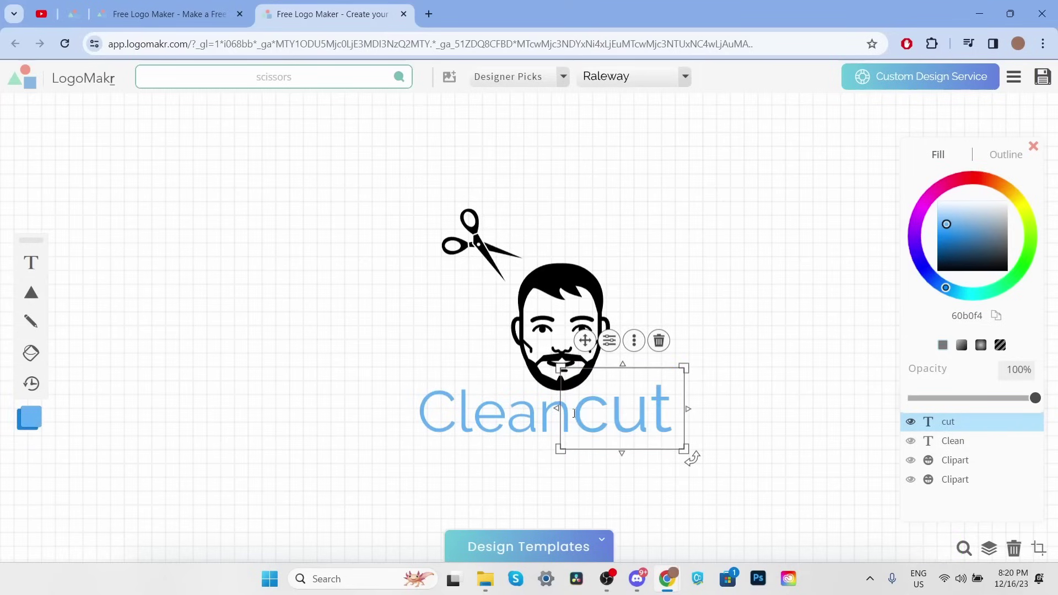
pyautogui.moveTo(574, 413); pyautogui.dragTo(674, 414)
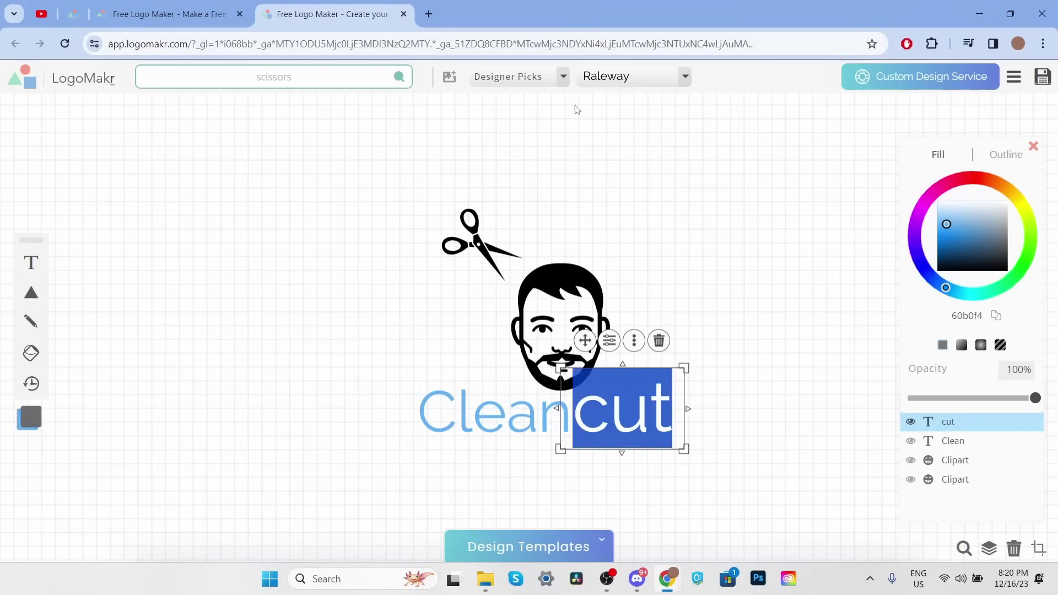
pyautogui.click(544, 76)
# Set 'cut' to the Bold category and Poppins Bold after trying Hanson-Bold.
pyautogui.click(617, 94)
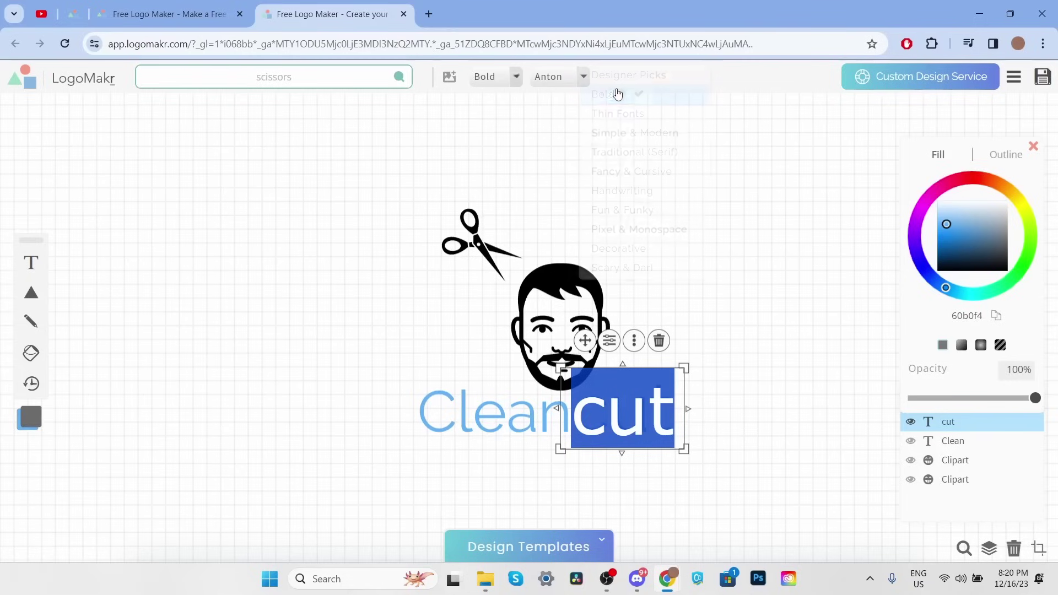
pyautogui.click(750, 392)
pyautogui.click(618, 425)
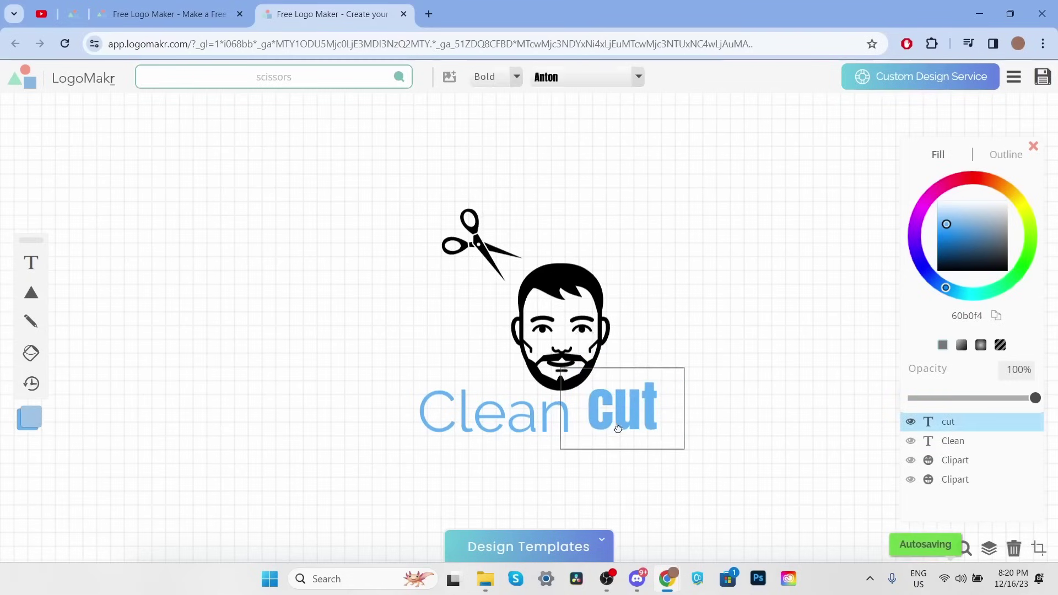
pyautogui.moveTo(685, 450); pyautogui.dragTo(698, 463)
pyautogui.click(634, 77)
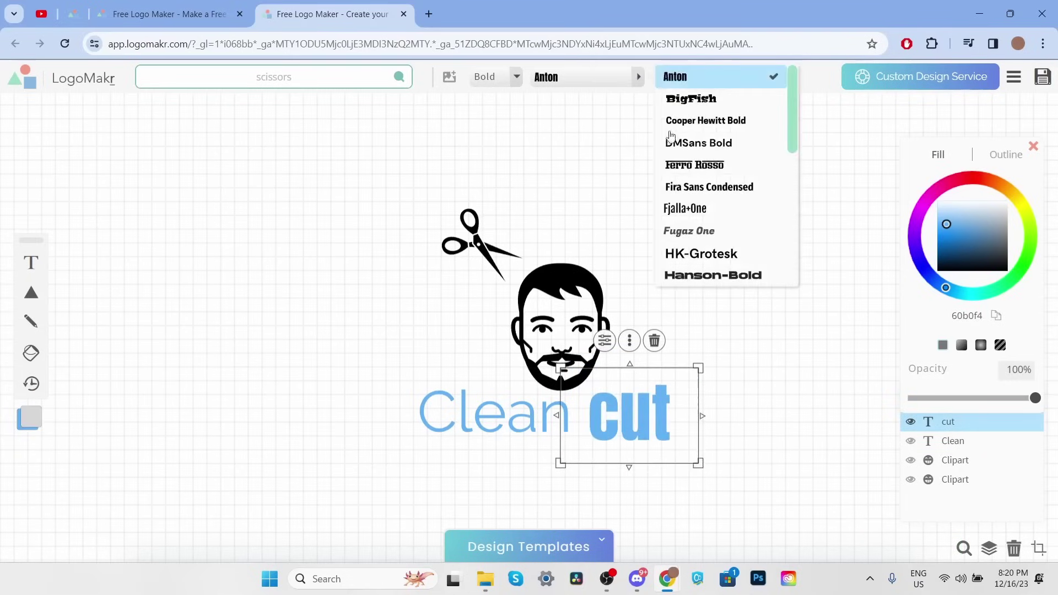
pyautogui.scroll(-2, 669, 138)
pyautogui.click(728, 214)
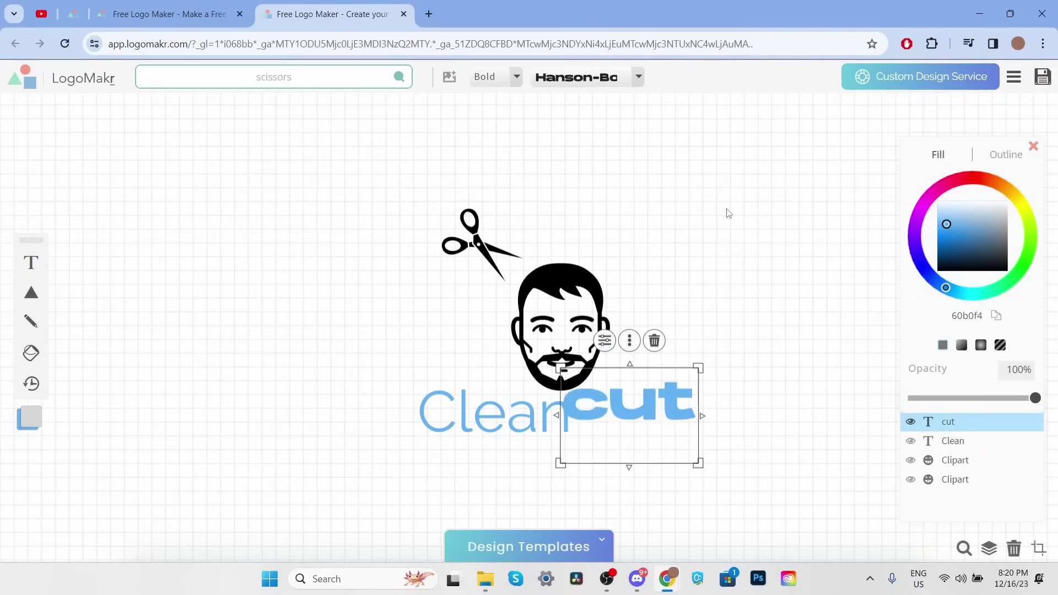
pyautogui.click(635, 78)
pyautogui.scroll(-2, 699, 226)
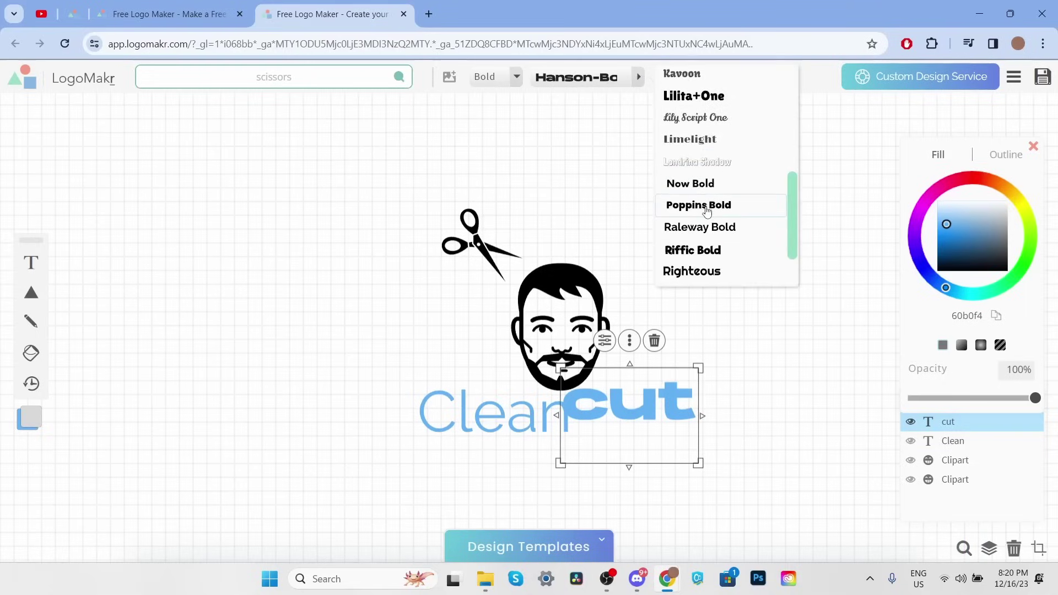
pyautogui.click(700, 206)
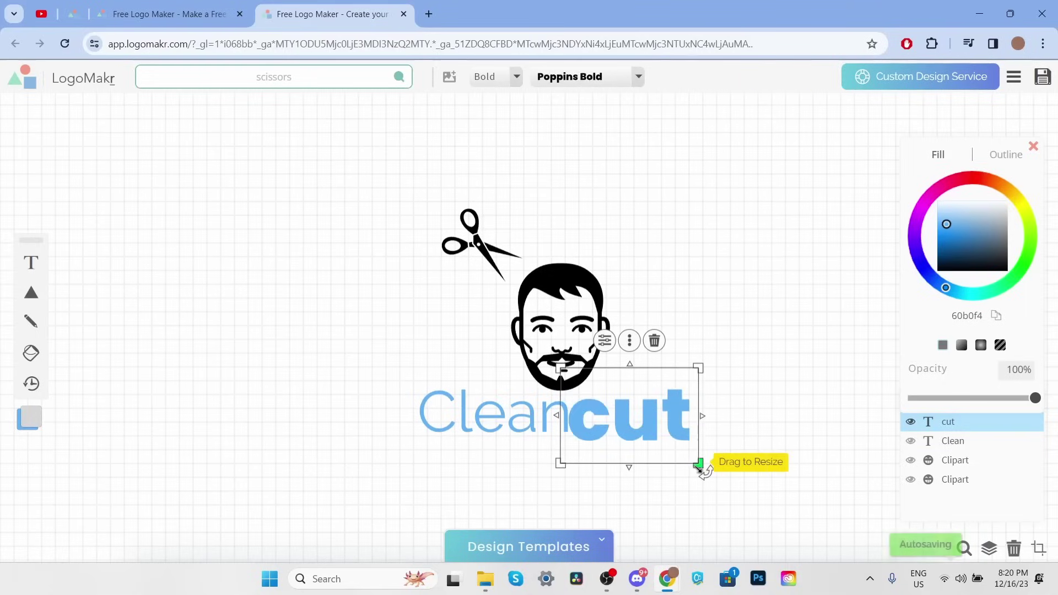
pyautogui.moveTo(698, 464); pyautogui.dragTo(681, 452)
pyautogui.click(784, 336)
# Select both words, nudge them right, and enlarge the wordmark to about 330 × 165 px.
pyautogui.moveTo(349, 385); pyautogui.dragTo(553, 447)
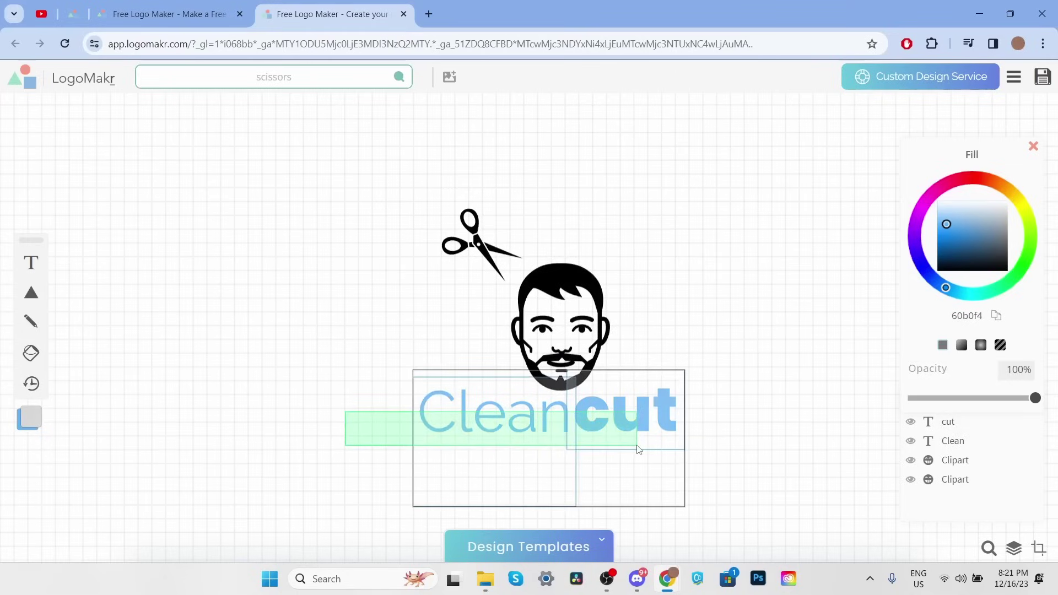
pyautogui.moveTo(638, 449); pyautogui.dragTo(604, 447)
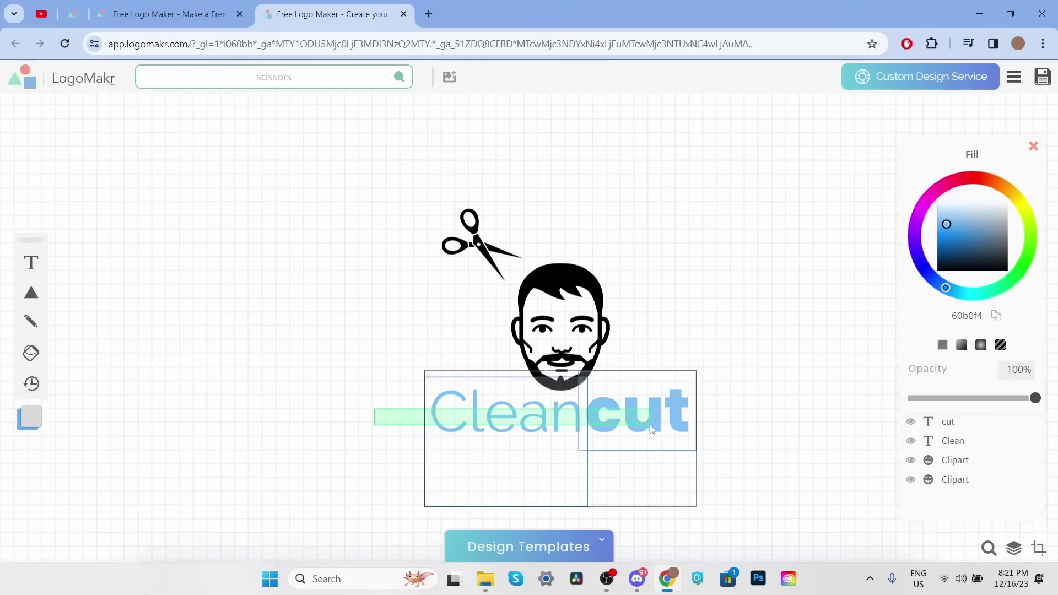
pyautogui.moveTo(420, 507); pyautogui.dragTo(449, 492)
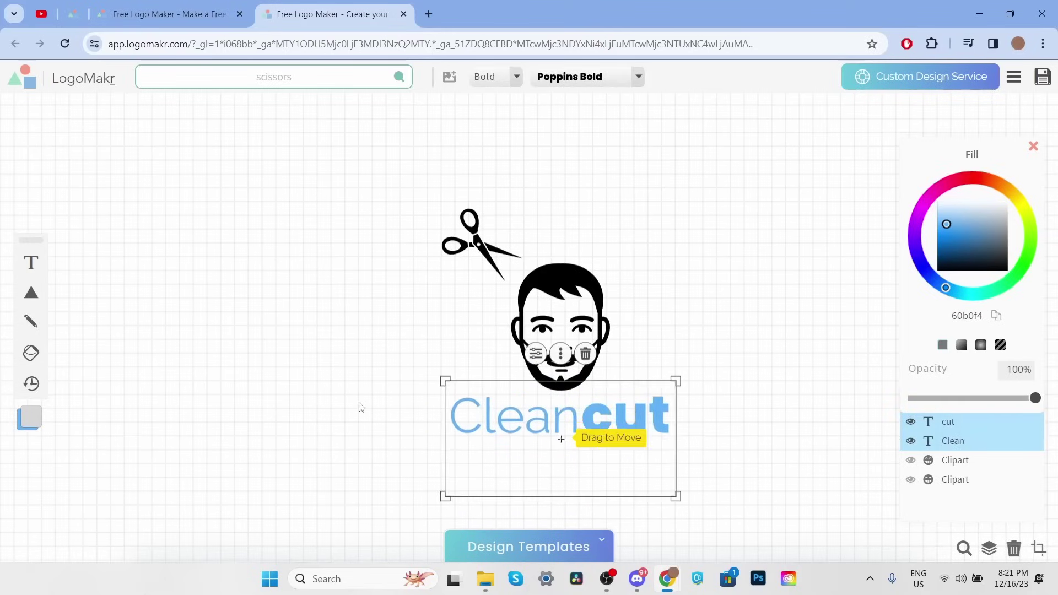
# Replace the word 'Clean' with 'Fresh' so the wordmark reads Freshcut.
pyautogui.click(359, 406)
pyautogui.moveTo(393, 445); pyautogui.dragTo(646, 443)
pyautogui.click(759, 311)
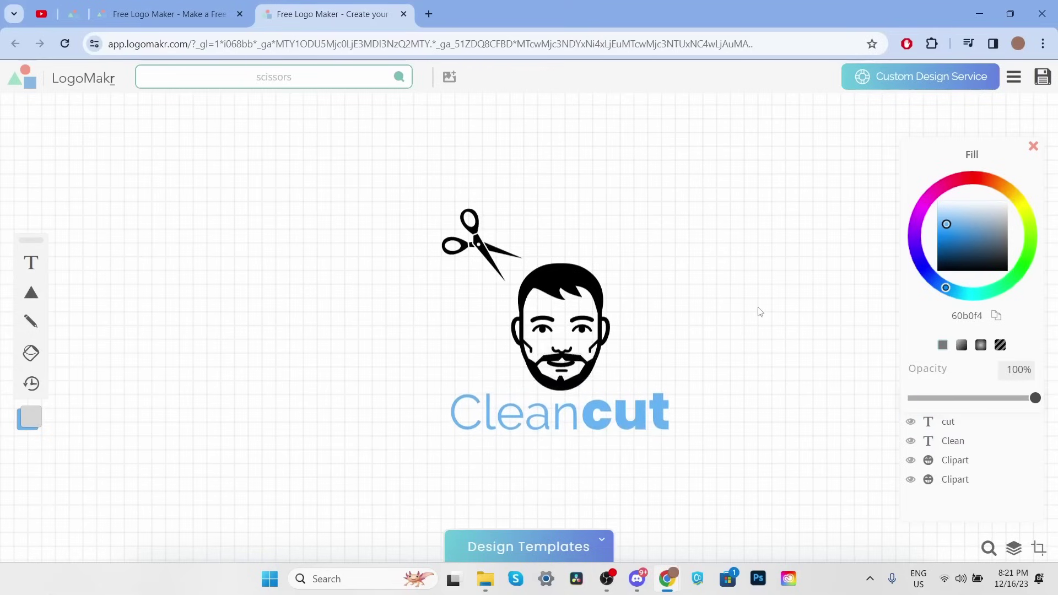
pyautogui.click(549, 425)
pyautogui.click(549, 425)
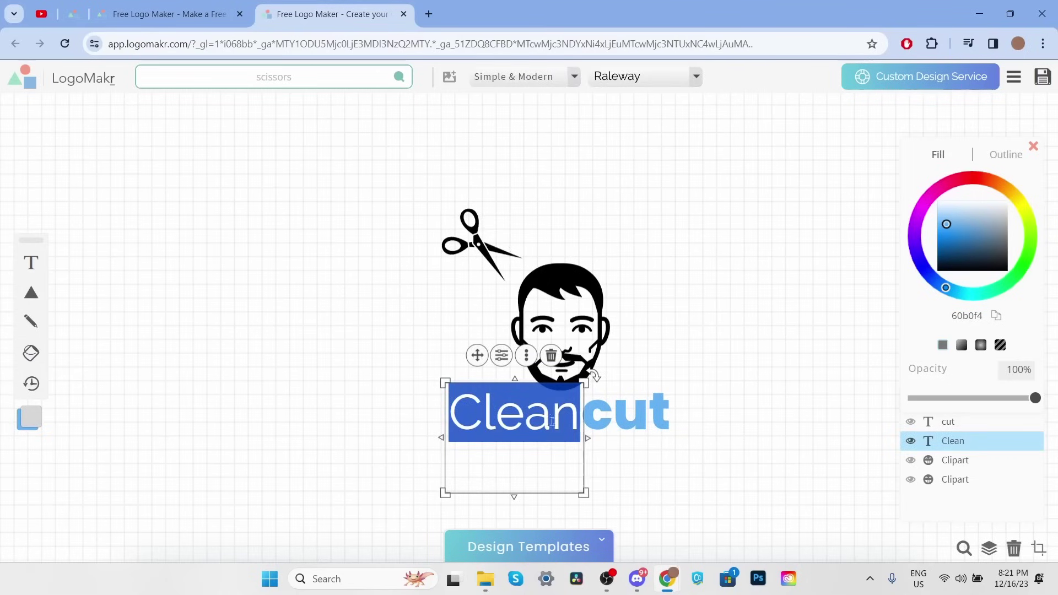
pyautogui.write('F')
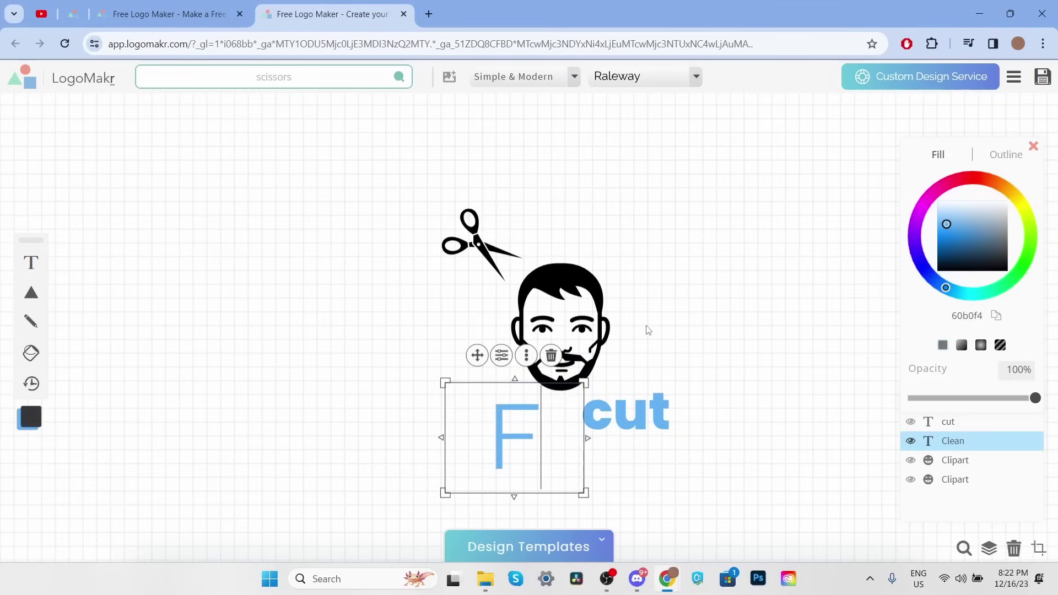
pyautogui.write('resh')
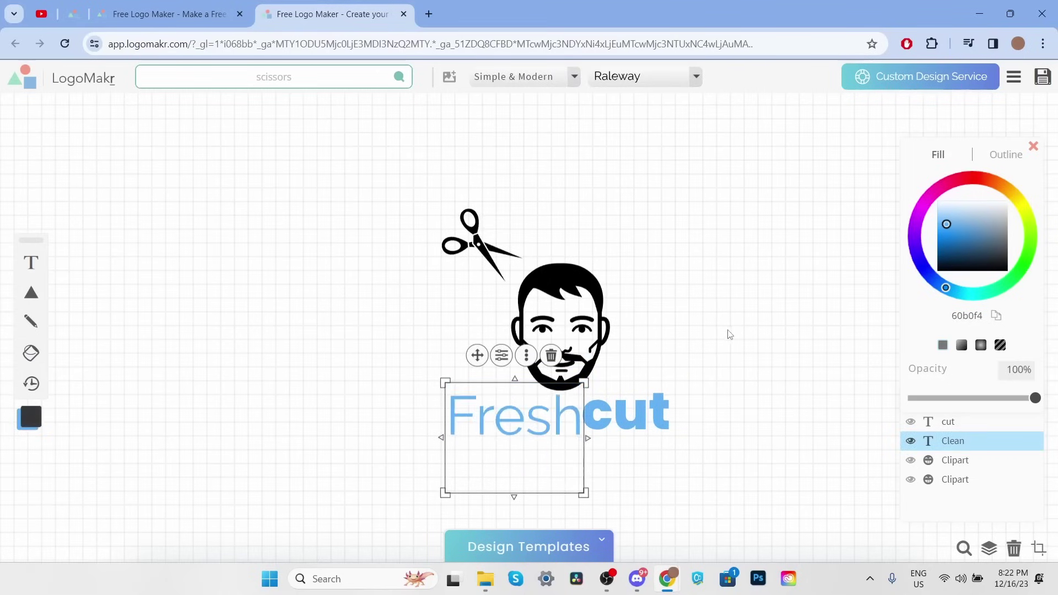
pyautogui.click(728, 334)
# Nudge 'Fresh' into position and change its font to Space Grotesk.
pyautogui.click(524, 439)
pyautogui.moveTo(524, 439); pyautogui.dragTo(525, 436)
pyautogui.click(642, 77)
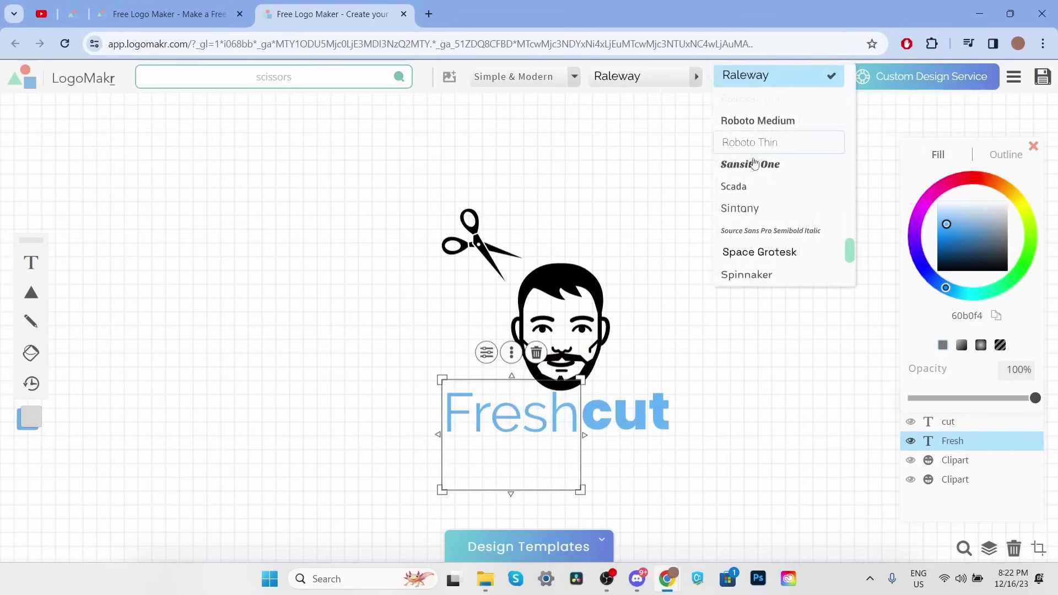
pyautogui.click(627, 176)
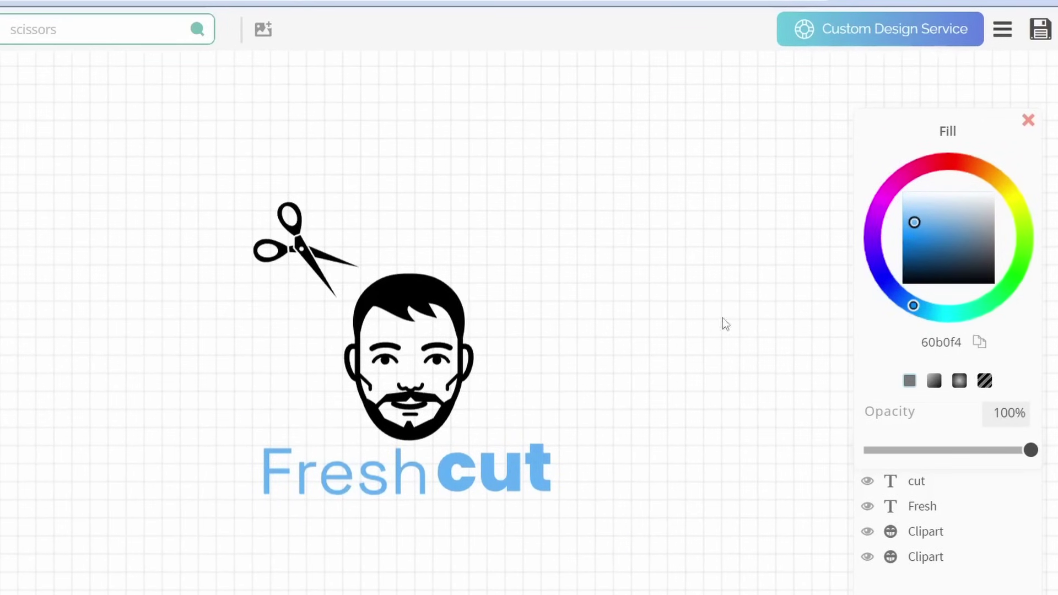
# Highlight the word 'Fresh' and set it to black.
pyautogui.doubleClick(379, 468)
pyautogui.click(337, 482)
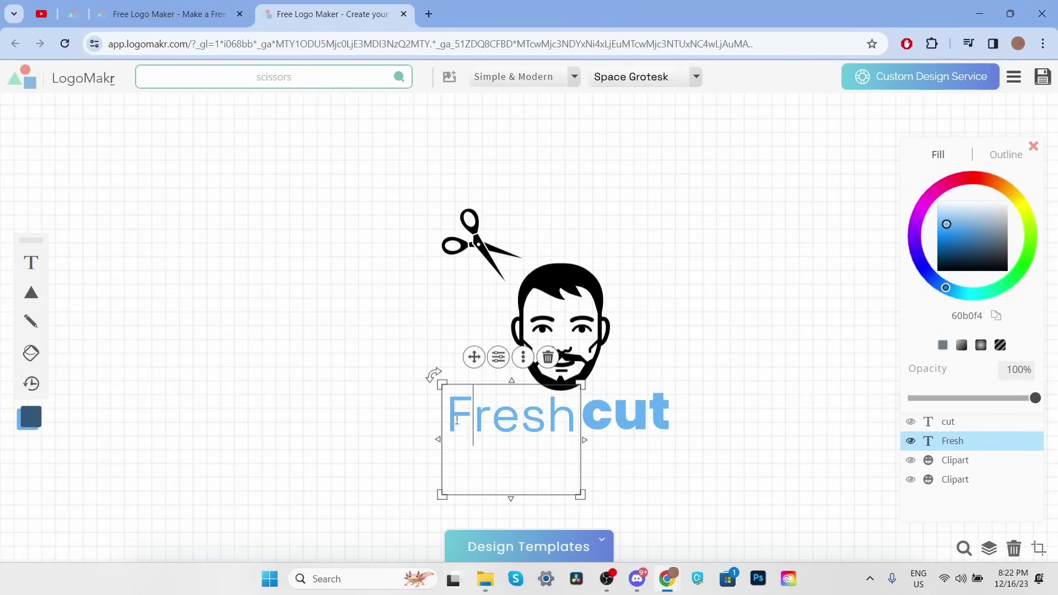
pyautogui.moveTo(447, 421); pyautogui.dragTo(579, 419)
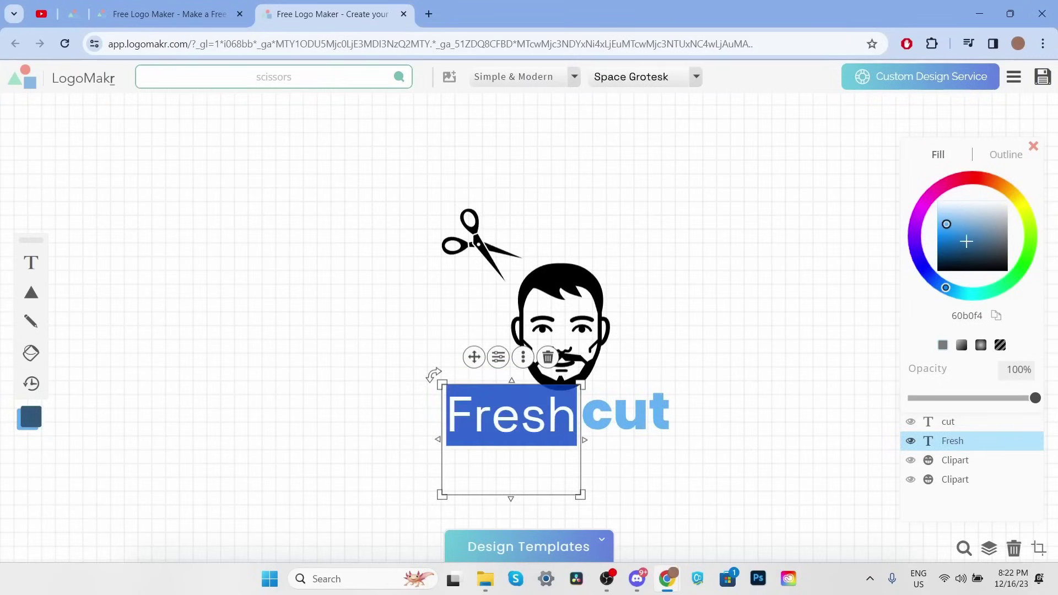
# Recolour 'cut' to deeper blue 4686db, then reselect it as a whole object.
pyautogui.click(639, 419)
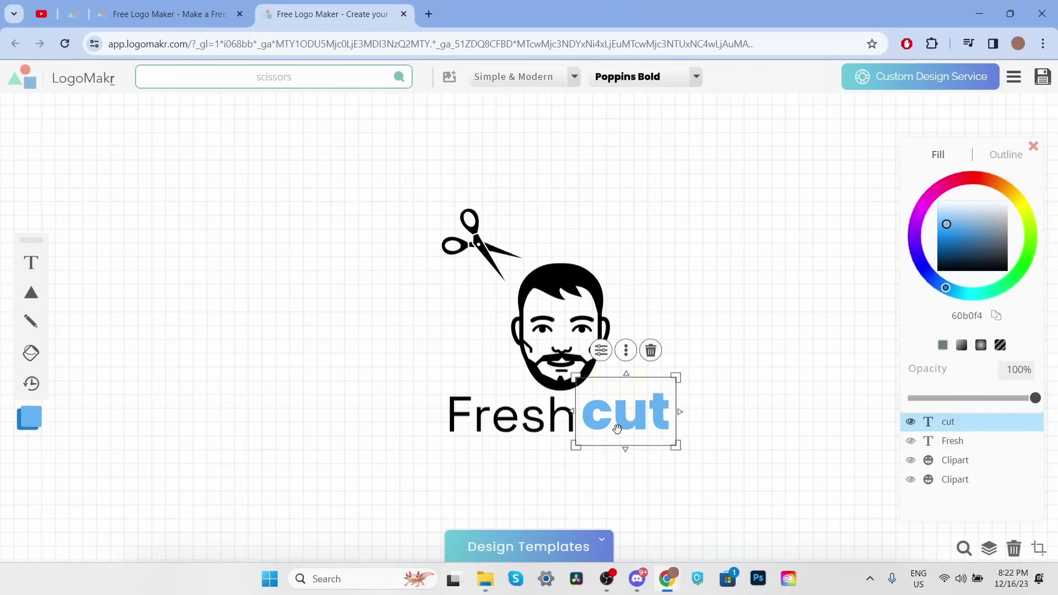
pyautogui.click(617, 429)
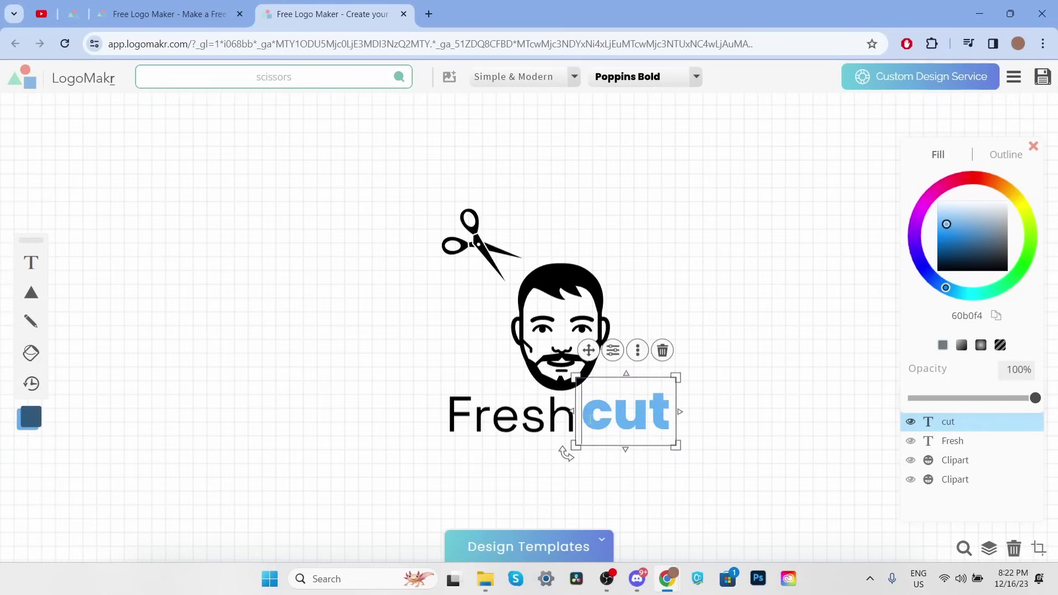
pyautogui.moveTo(588, 420); pyautogui.dragTo(688, 416)
pyautogui.moveTo(967, 243)
pyautogui.mouseDown()
pyautogui.moveTo(938, 234)
pyautogui.moveTo(950, 247)
pyautogui.moveTo(938, 252)
pyautogui.moveTo(942, 273)
pyautogui.moveTo(937, 265)
pyautogui.mouseUp()
pyautogui.click(937, 231)
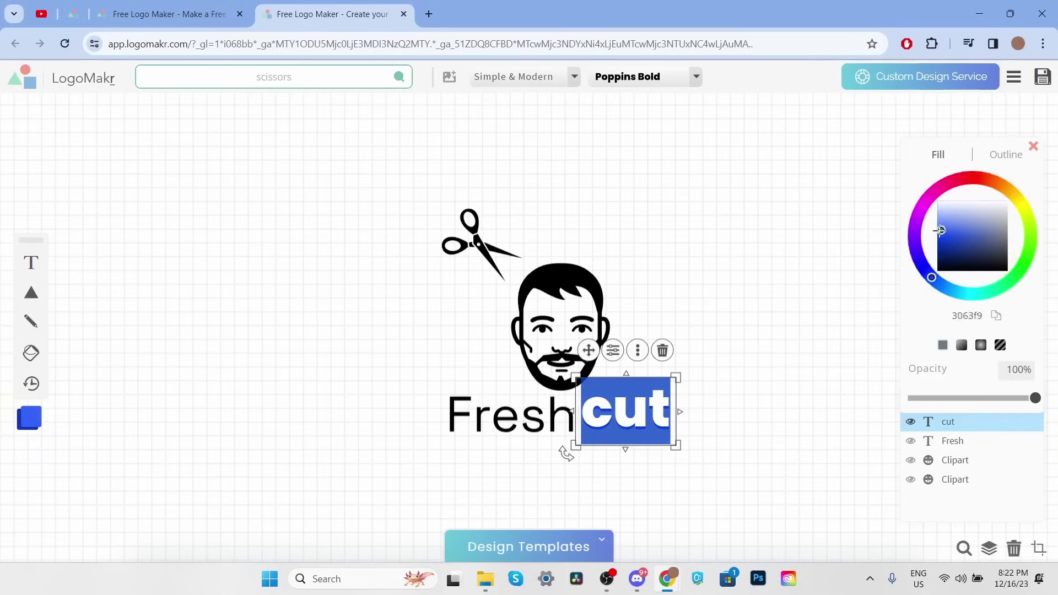
pyautogui.click(752, 317)
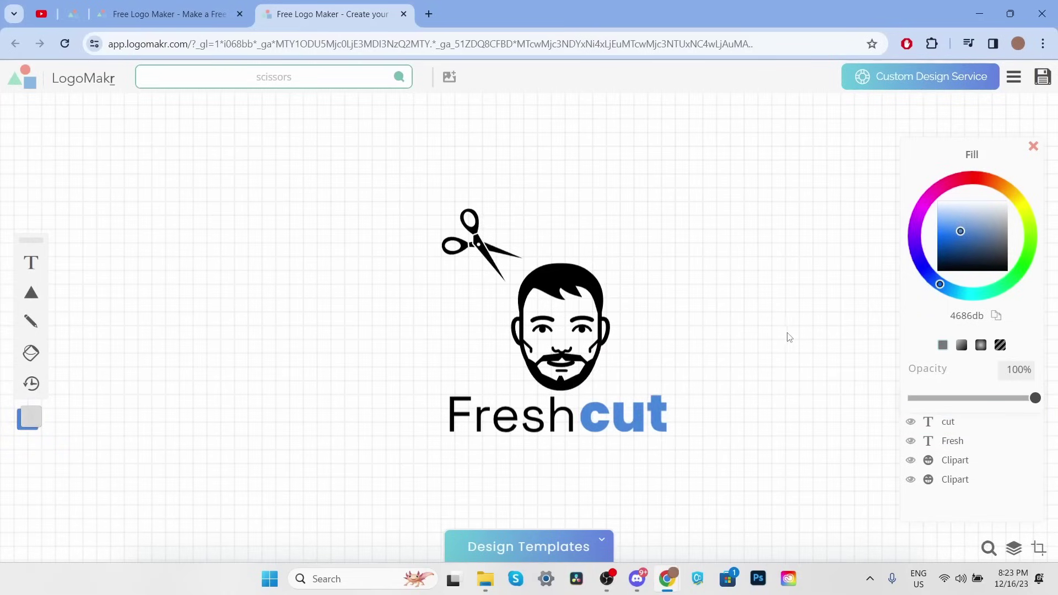
pyautogui.click(537, 422)
pyautogui.click(639, 421)
pyautogui.doubleClick(639, 420)
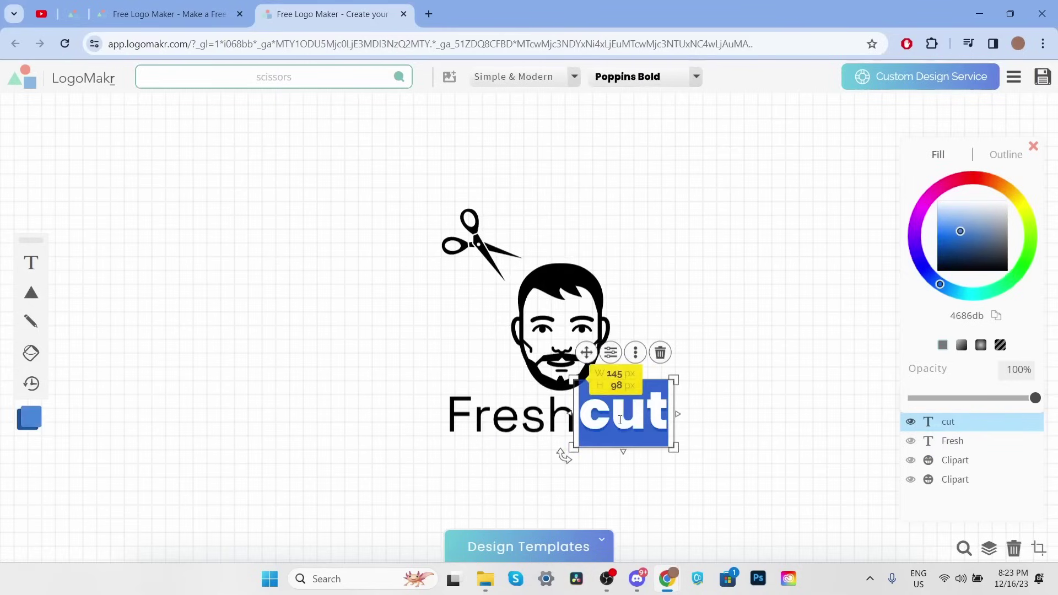
pyautogui.click(726, 407)
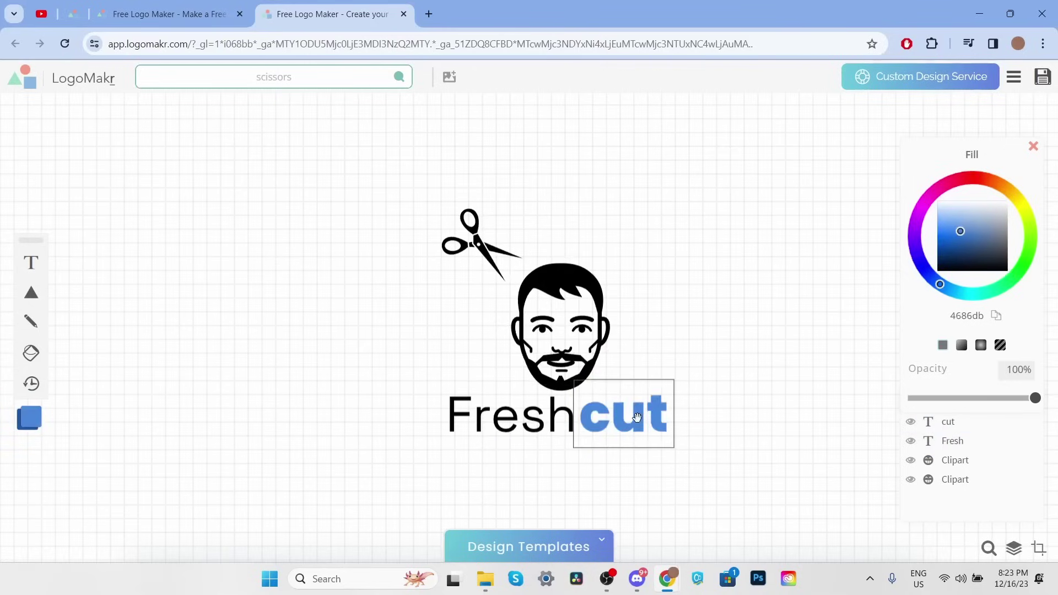
pyautogui.click(656, 414)
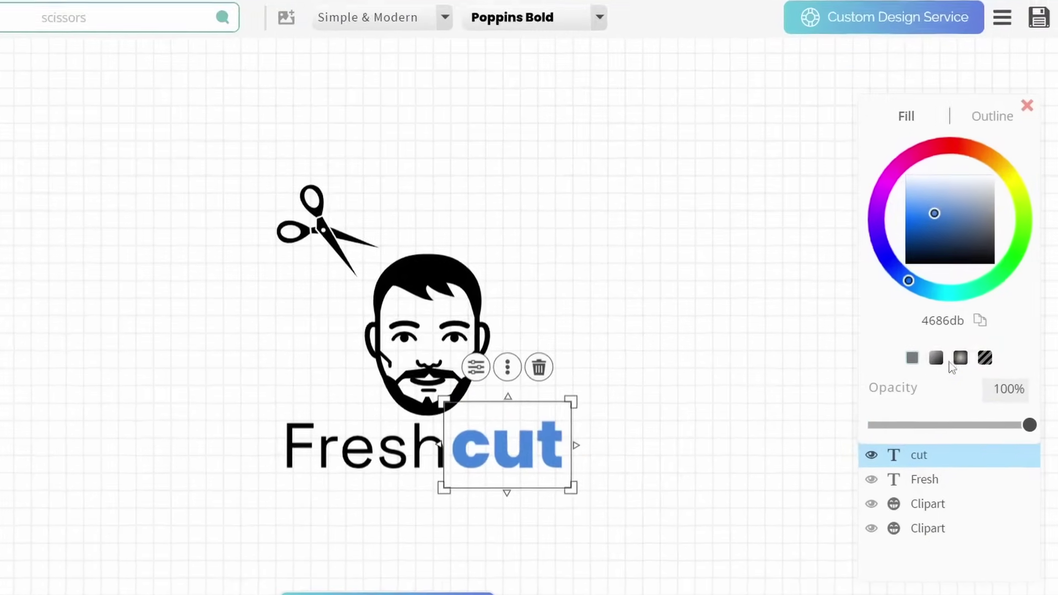
# Try a blue linear gradient on 'cut', then settle on solid fill 5090e5.
pyautogui.click(912, 379)
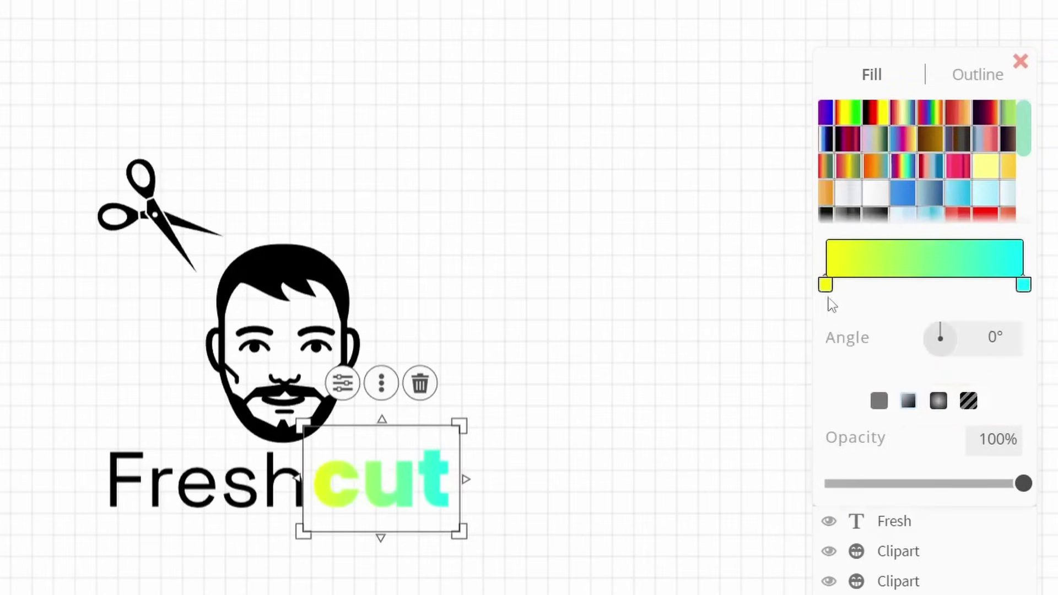
pyautogui.click(826, 285)
pyautogui.click(674, 259)
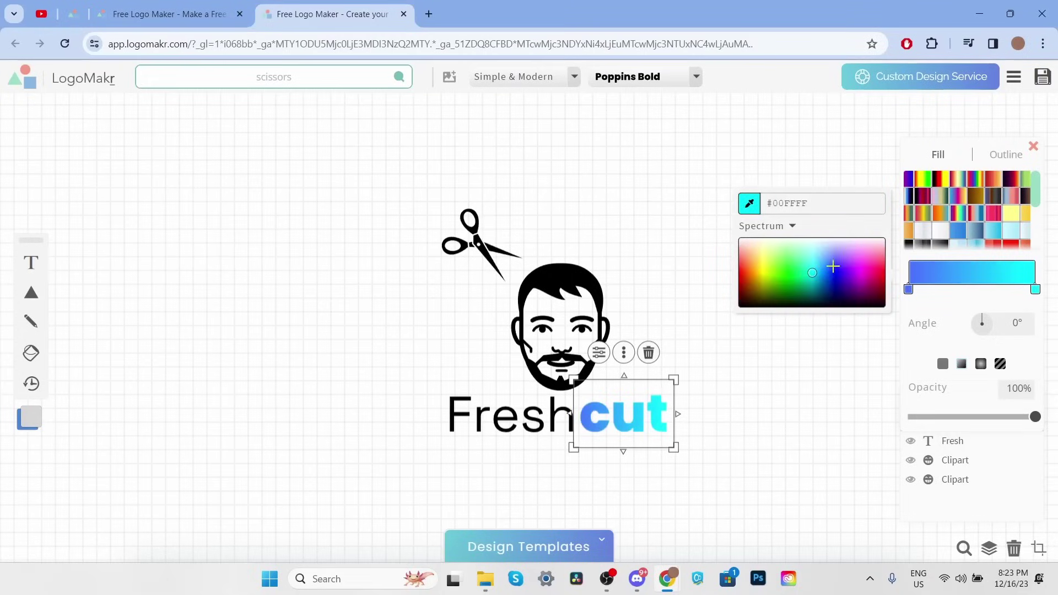
pyautogui.moveTo(832, 266)
pyautogui.mouseDown()
pyautogui.moveTo(828, 252)
pyautogui.moveTo(813, 266)
pyautogui.moveTo(841, 260)
pyautogui.mouseUp()
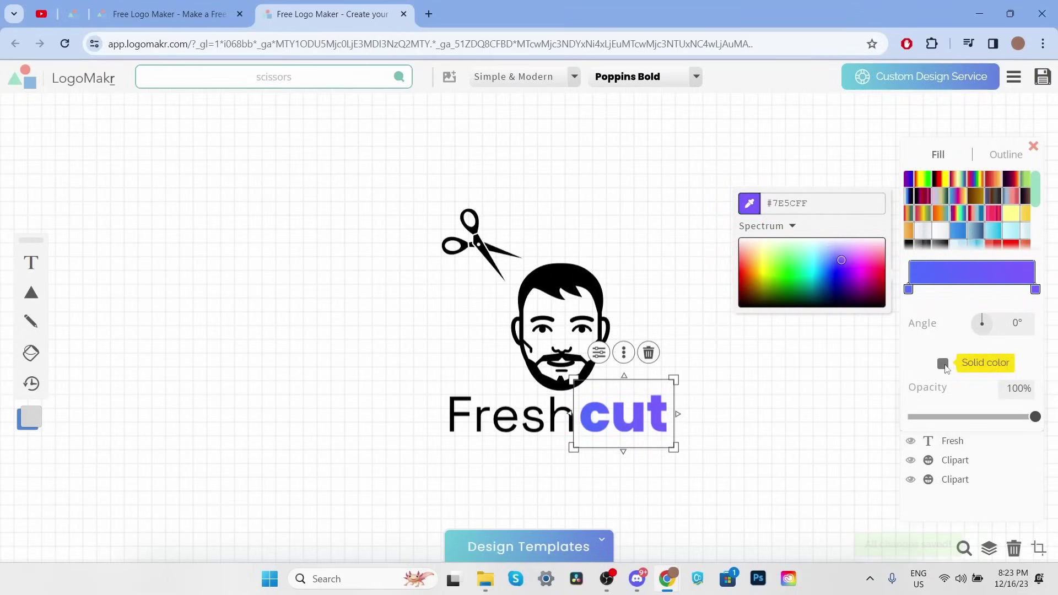
pyautogui.click(944, 364)
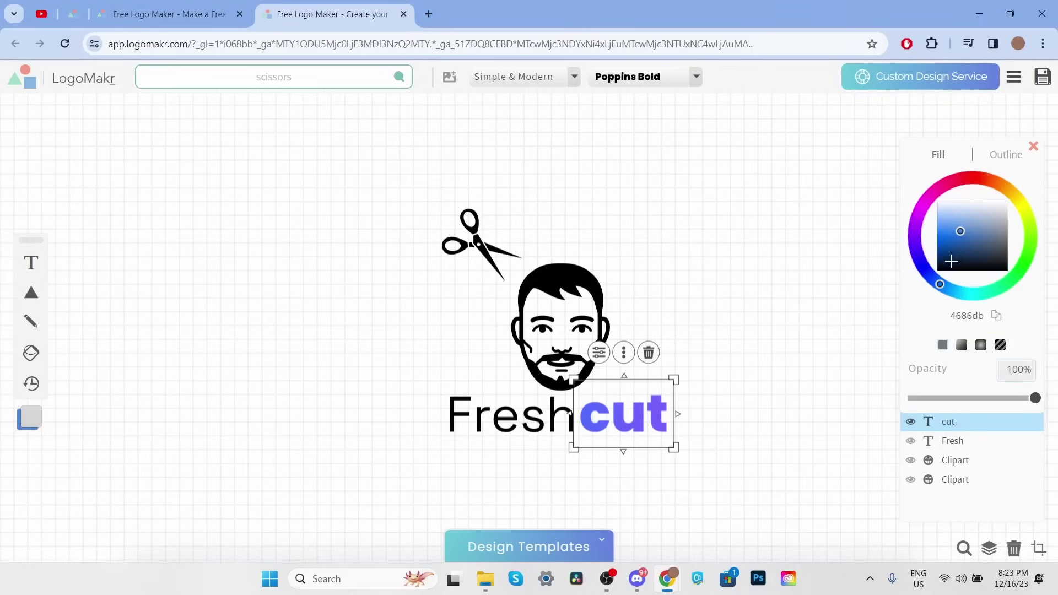
pyautogui.click(955, 228)
pyautogui.click(869, 311)
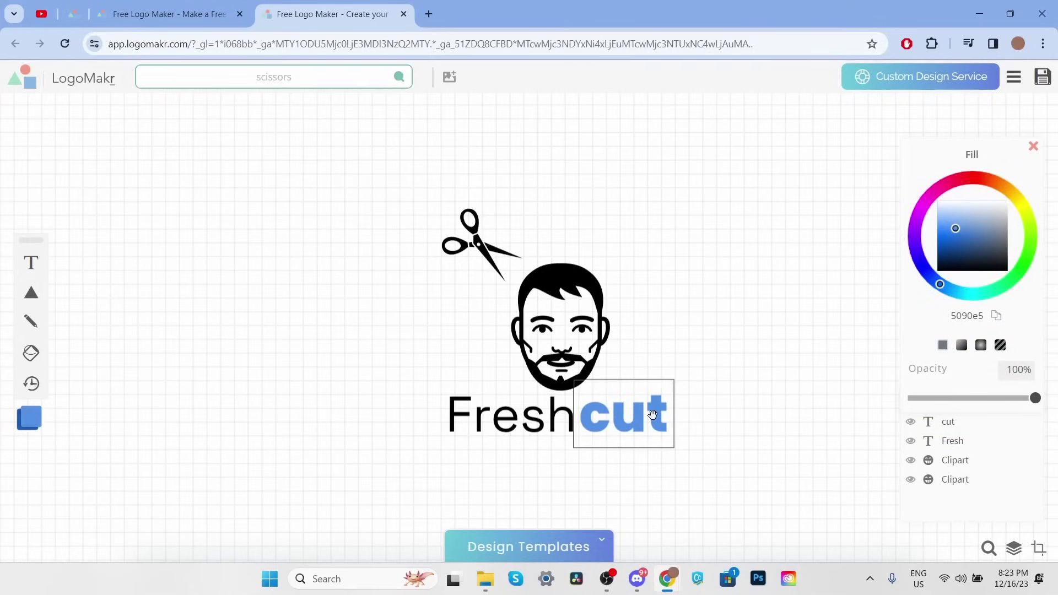
# Give 'cut' a 7.03 px black outline and 0.07em letter spacing, and nudge it up slightly.
pyautogui.click(622, 413)
pyautogui.click(1002, 165)
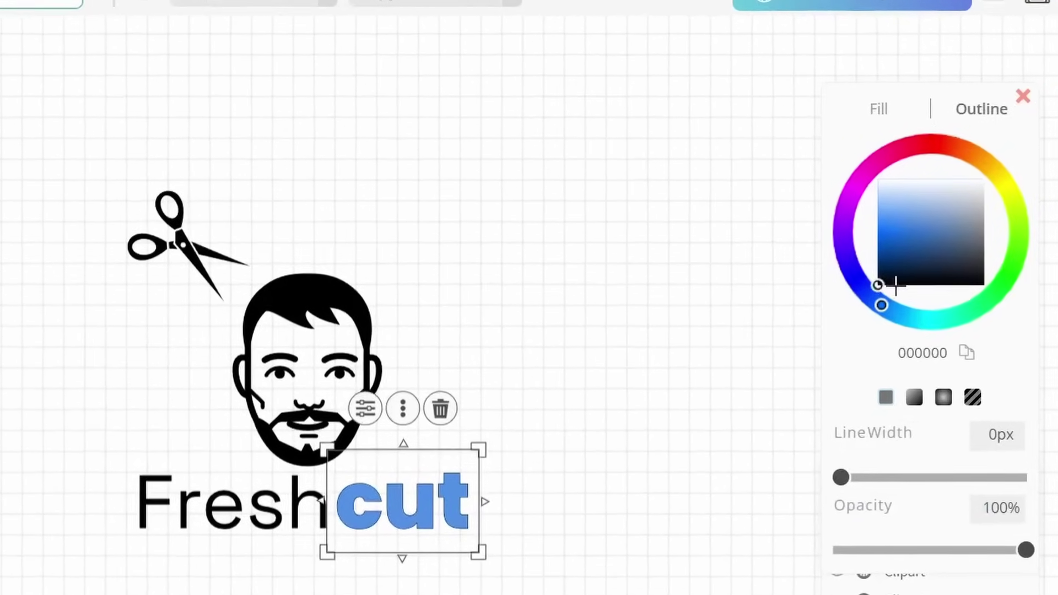
pyautogui.moveTo(826, 489); pyautogui.dragTo(852, 492)
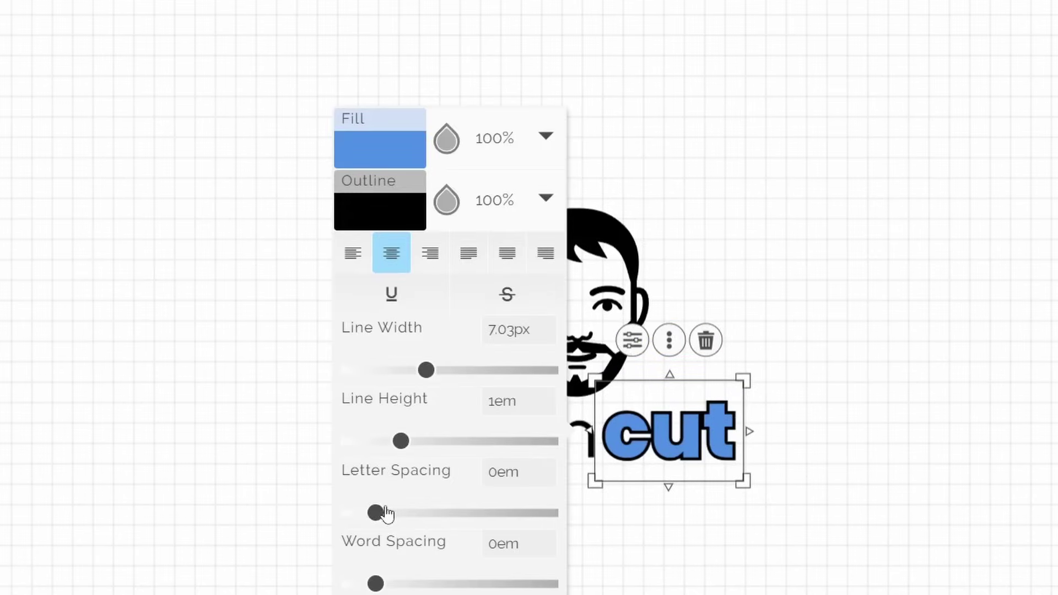
pyautogui.moveTo(387, 513); pyautogui.dragTo(382, 506)
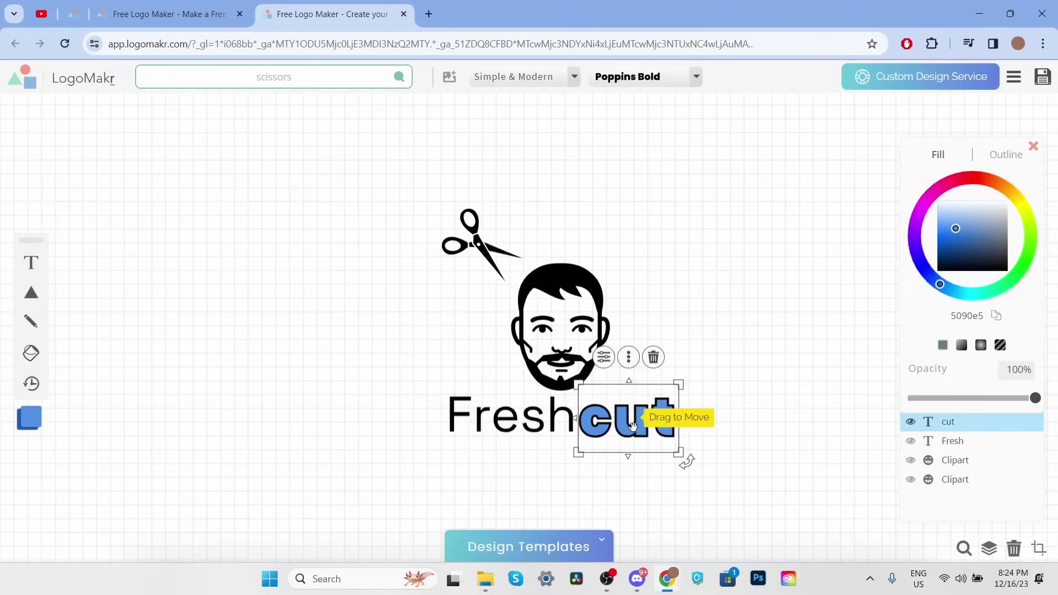
pyautogui.press('Up')
pyautogui.press('Up')
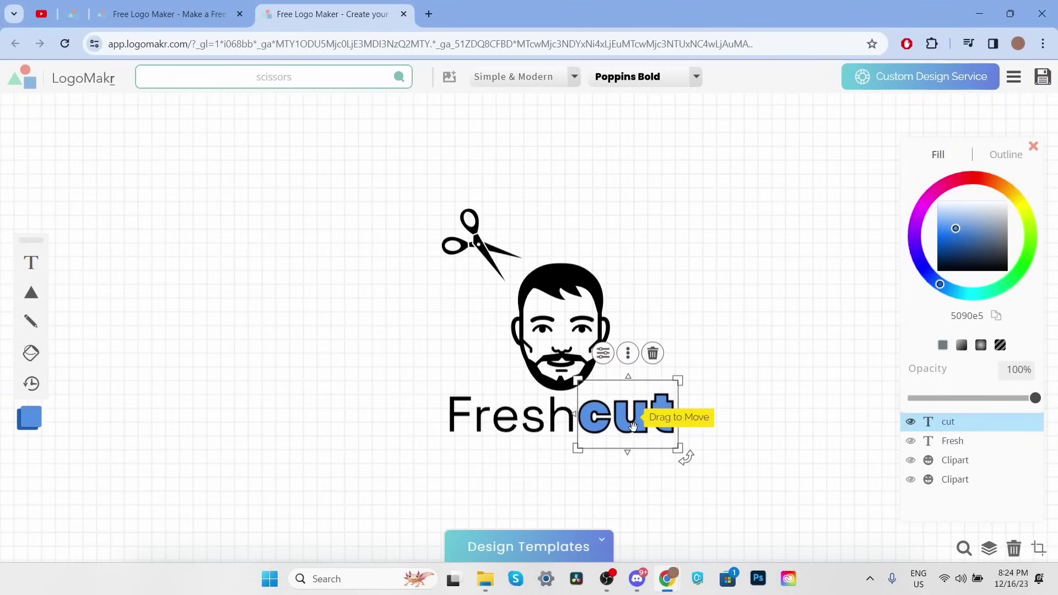
# Save the Freshcut logo and scroll the Download Files panel to the mockups and saved design link.
pyautogui.click(777, 376)
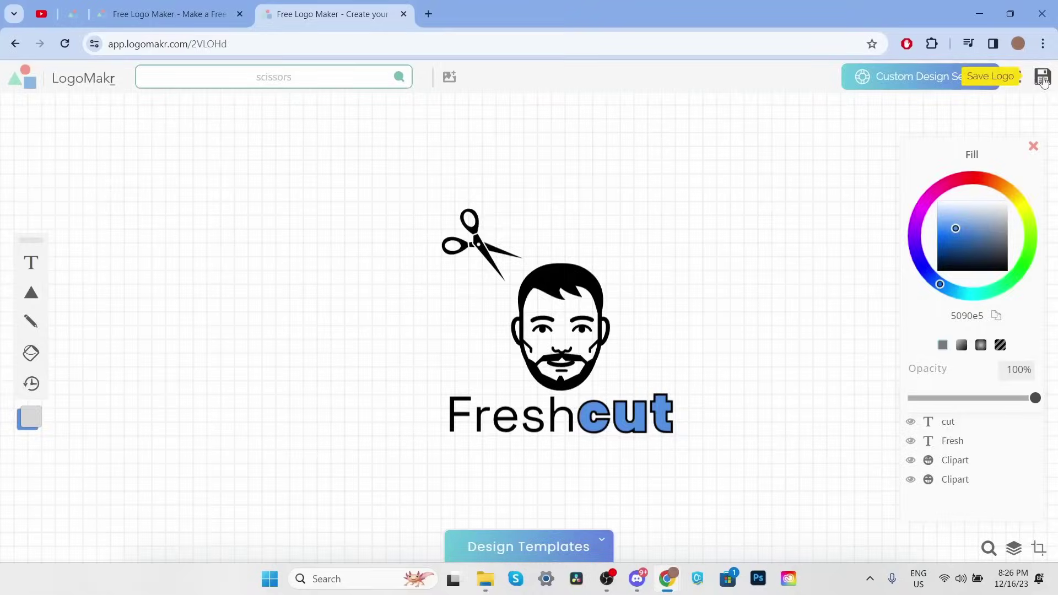
pyautogui.click(1042, 82)
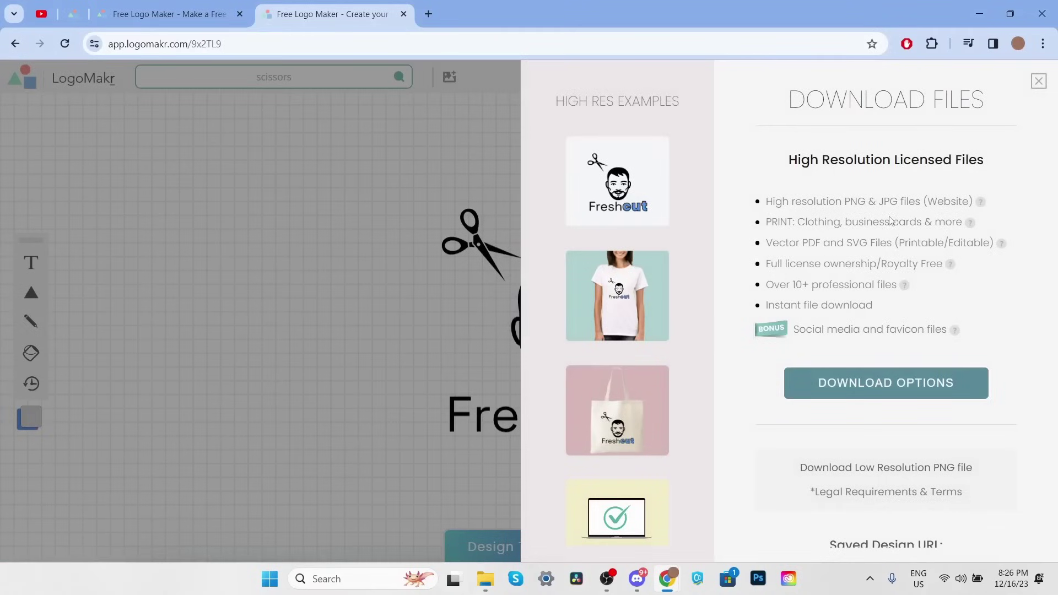
pyautogui.scroll(-2, 848, 259)
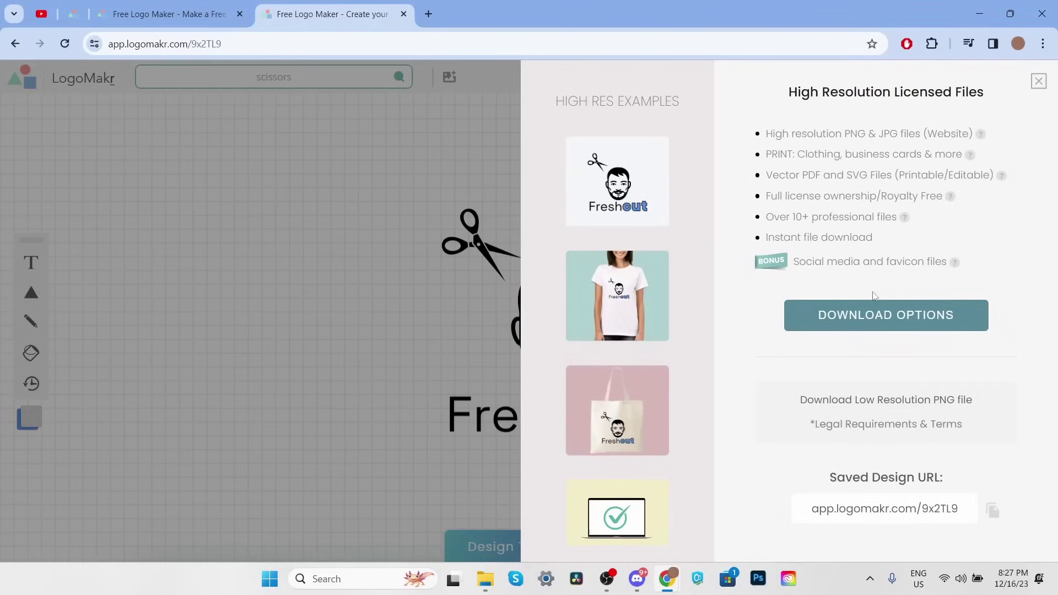
# Choose the free Low Resolution PNG download to bring up the email and legal-terms form.
pyautogui.click(891, 406)
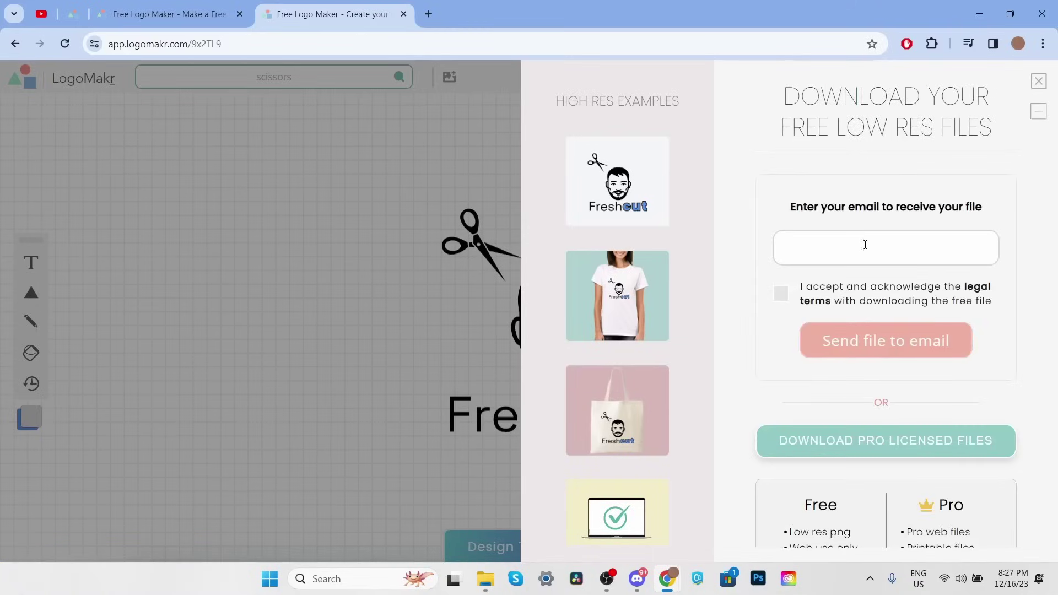